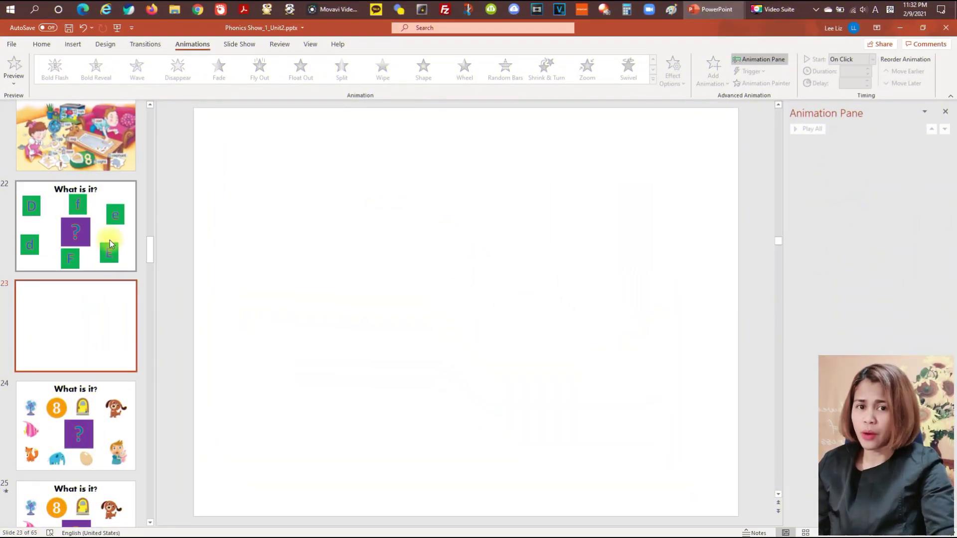
# - Compare the finished letter slide 22 with blank slide 23
pyautogui.click(105, 230)
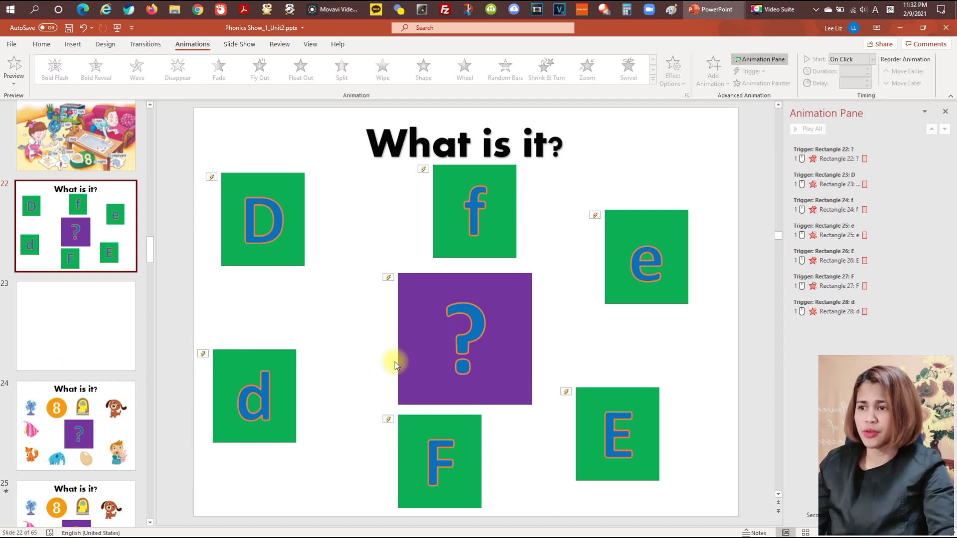
pyautogui.click(89, 323)
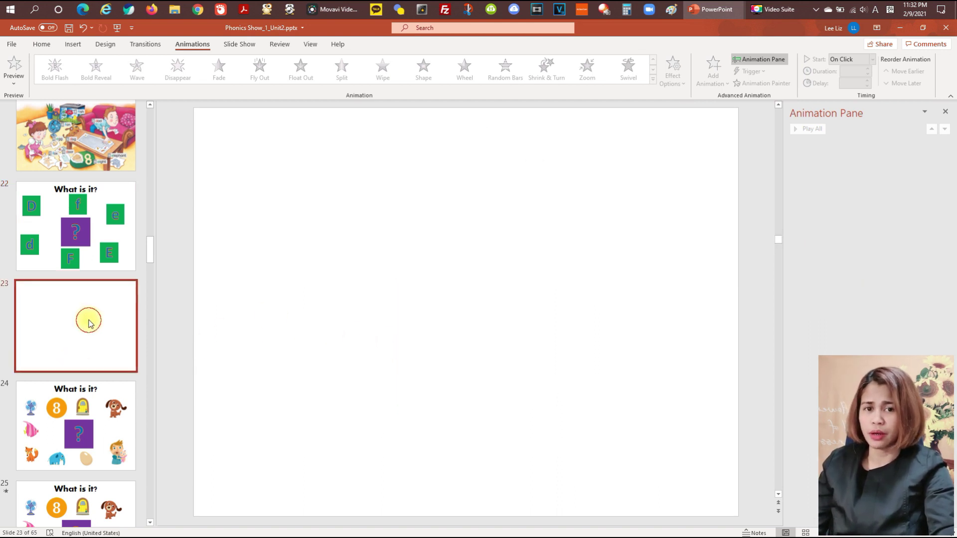
pyautogui.click(59, 231)
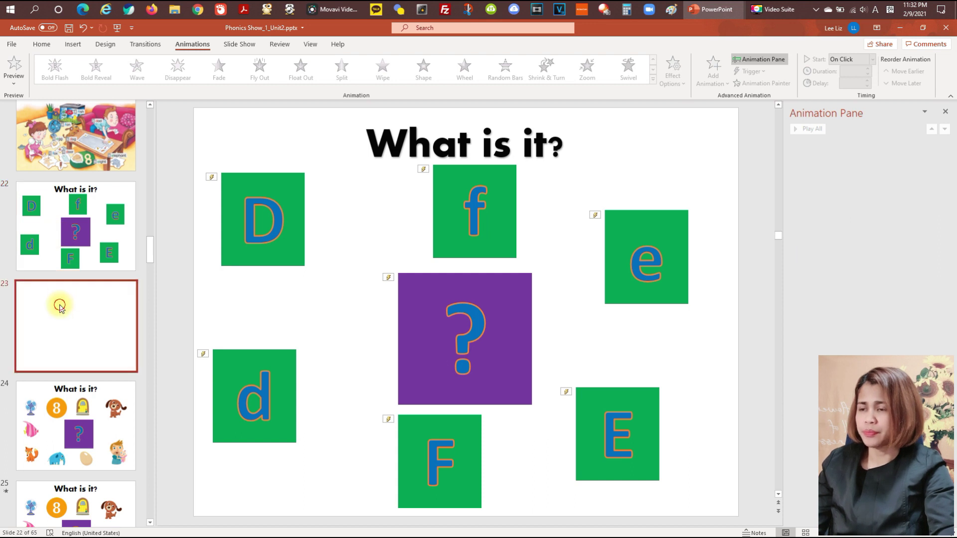
pyautogui.click(60, 307)
pyautogui.press('Up')
pyautogui.press('Down')
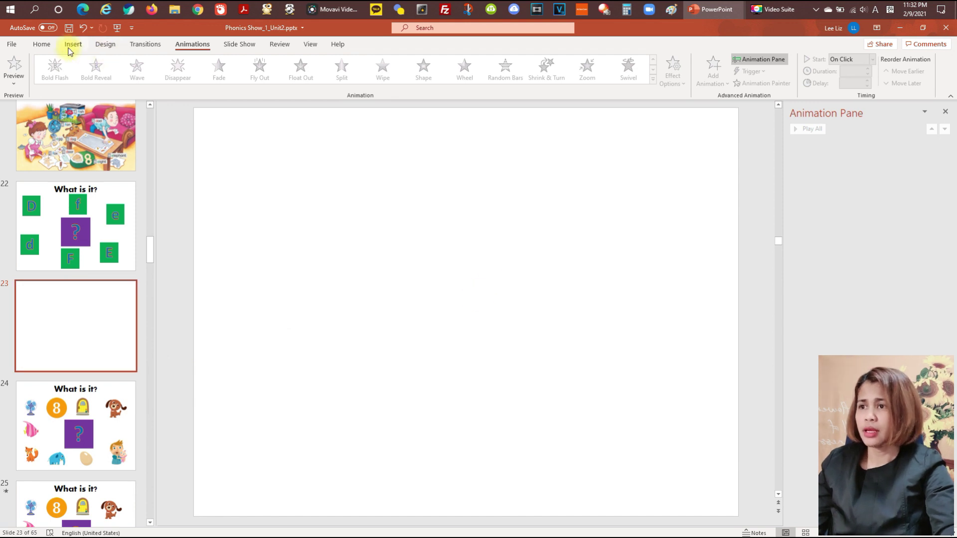
# - Insert a WordArt text box on slide 23 in the chosen style
pyautogui.click(73, 45)
pyautogui.click(503, 69)
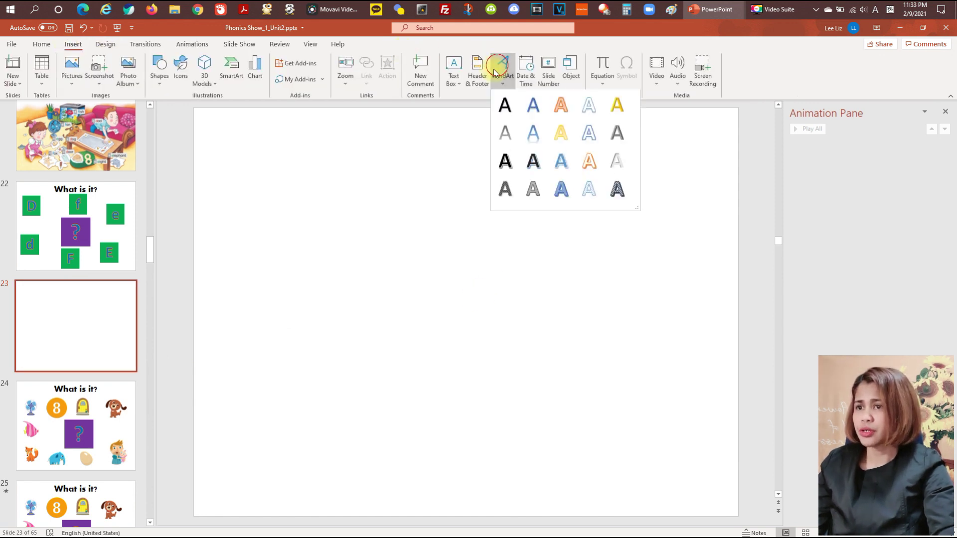
pyautogui.click(531, 119)
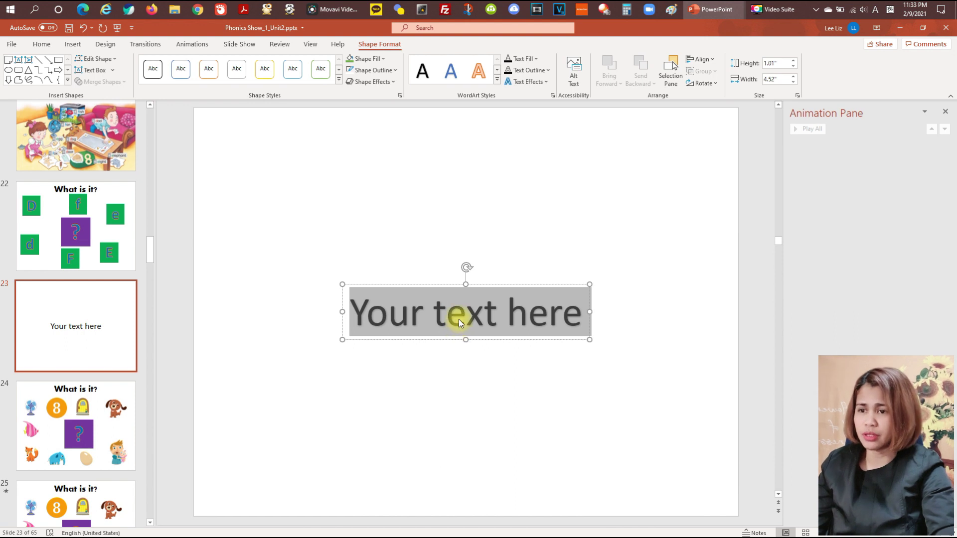
# - Check the picture example on slide 24, then select all the 'Your text here' placeholder text on slide 23
pyautogui.click(75, 426)
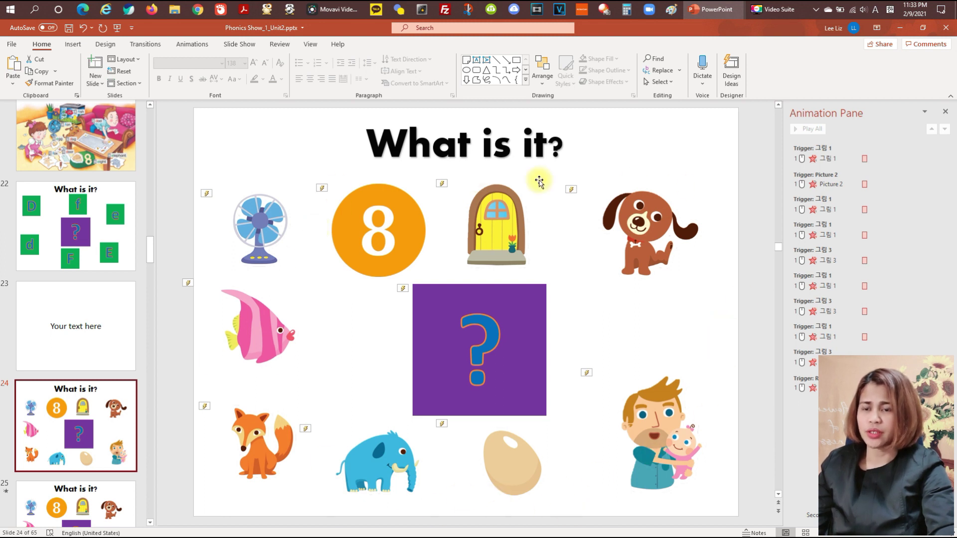
pyautogui.press('pageup')
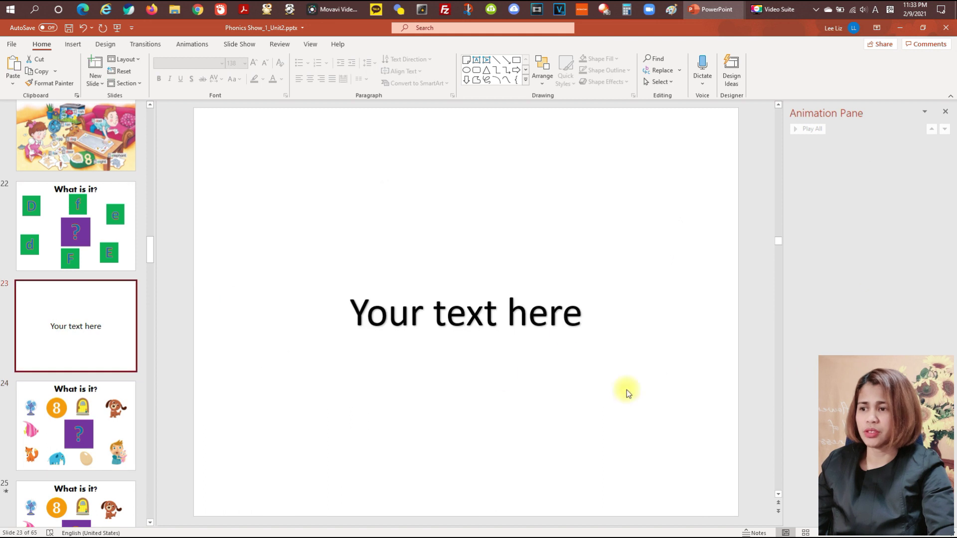
pyautogui.click(543, 306)
pyautogui.hotkey('ctrl', 'a')
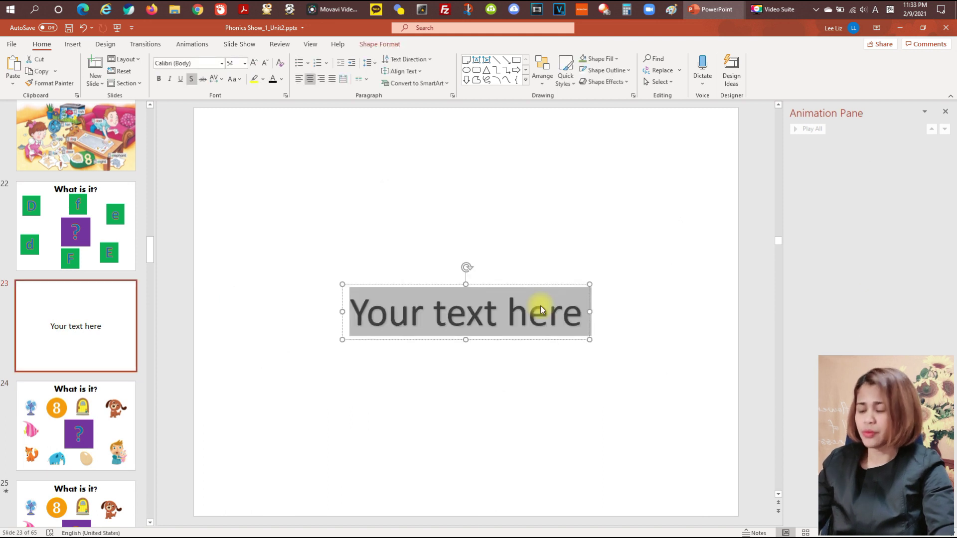
# - Replace the text with '?', widen the box, enlarge the mark to 88 pt and move it up-left
pyautogui.write('?')
pyautogui.moveTo(481, 311); pyautogui.dragTo(505, 387)
pyautogui.doubleClick(505, 326)
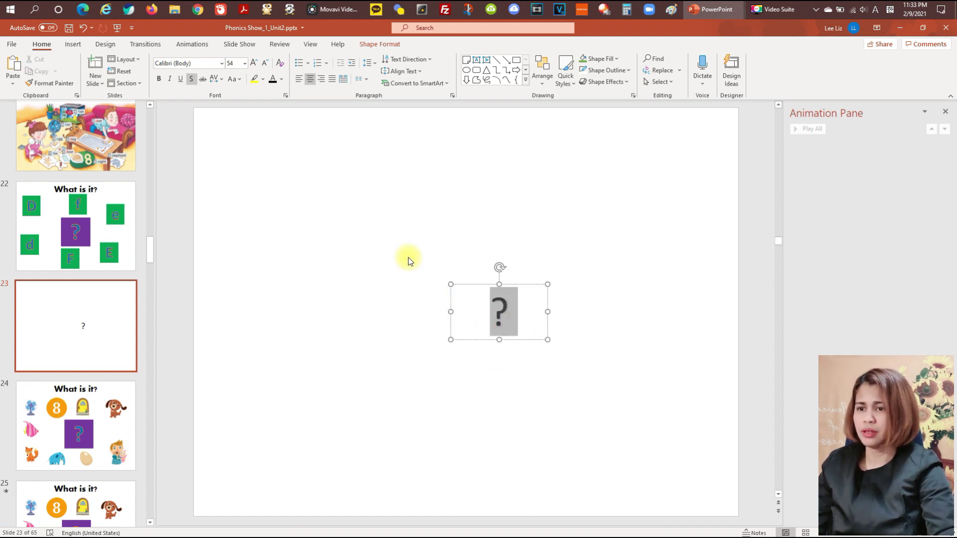
pyautogui.click(254, 64)
pyautogui.click(254, 63)
pyautogui.click(253, 64)
pyautogui.click(253, 63)
pyautogui.click(253, 64)
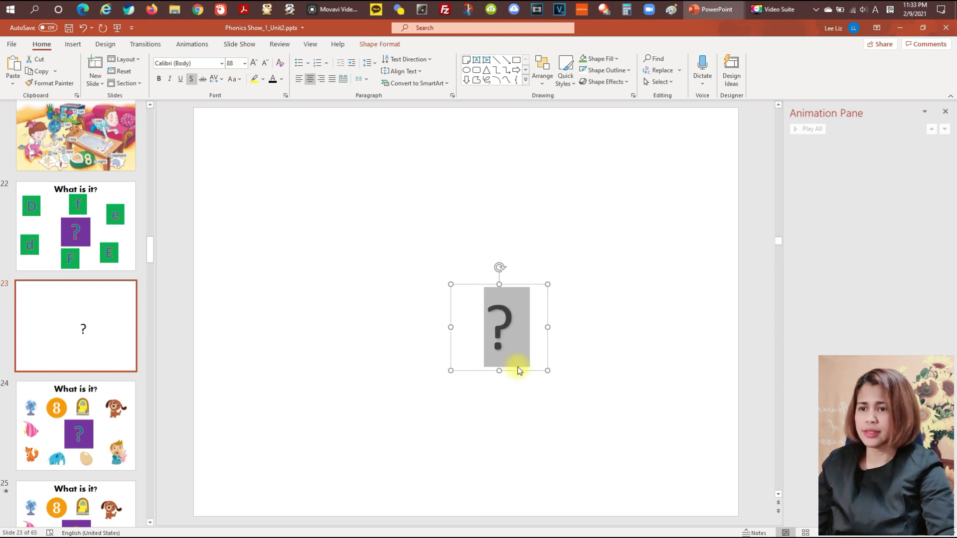
pyautogui.moveTo(518, 370); pyautogui.dragTo(460, 354)
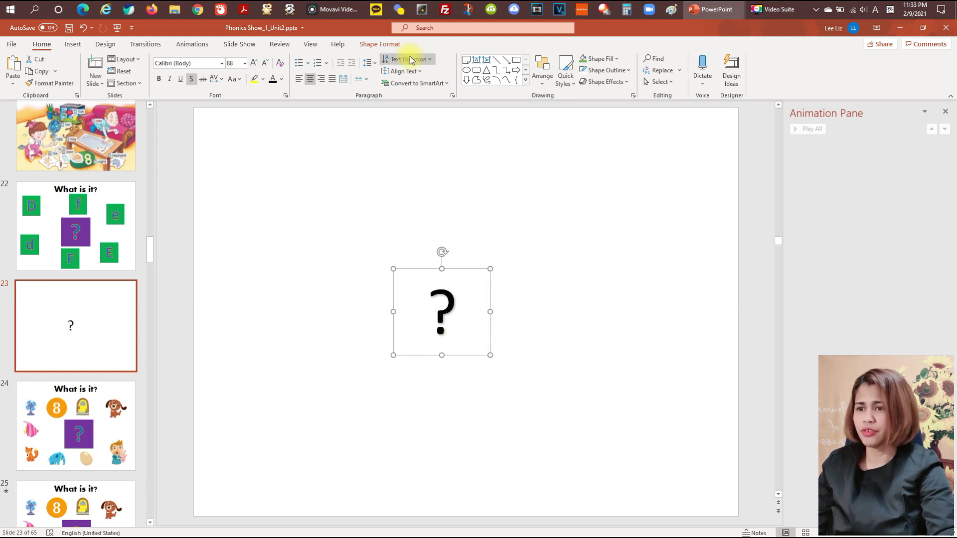
# - Fill the question-mark box red, widen it to 3.21 inches and move it up-left
pyautogui.click(379, 44)
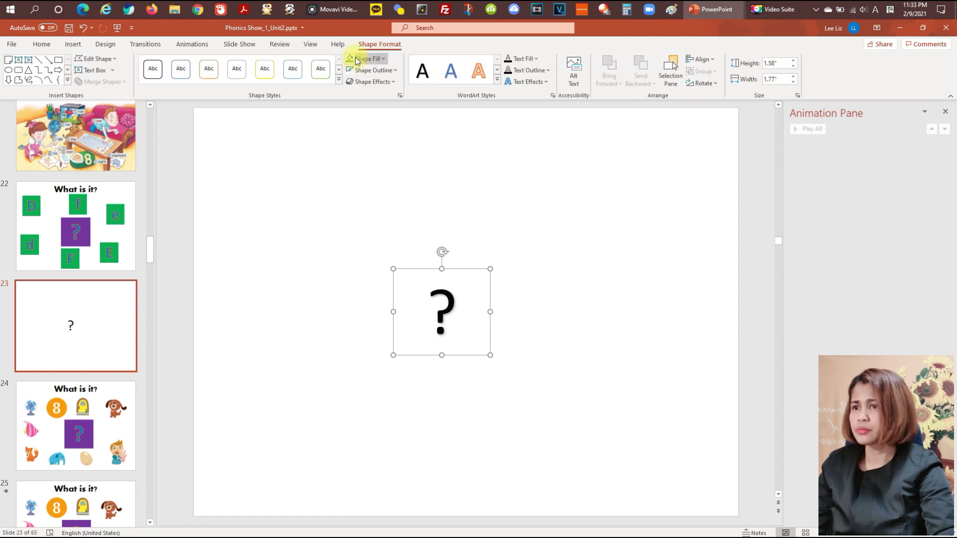
pyautogui.click(357, 60)
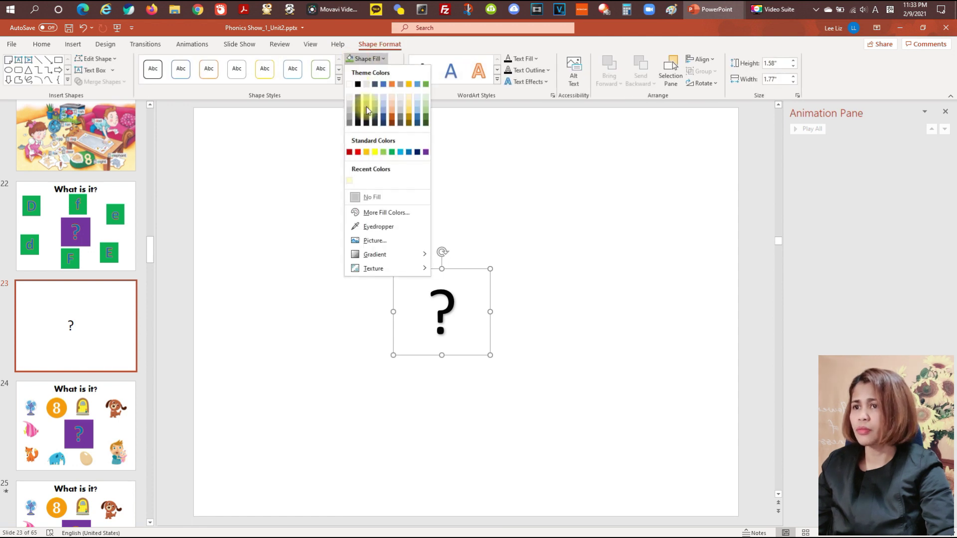
pyautogui.click(358, 152)
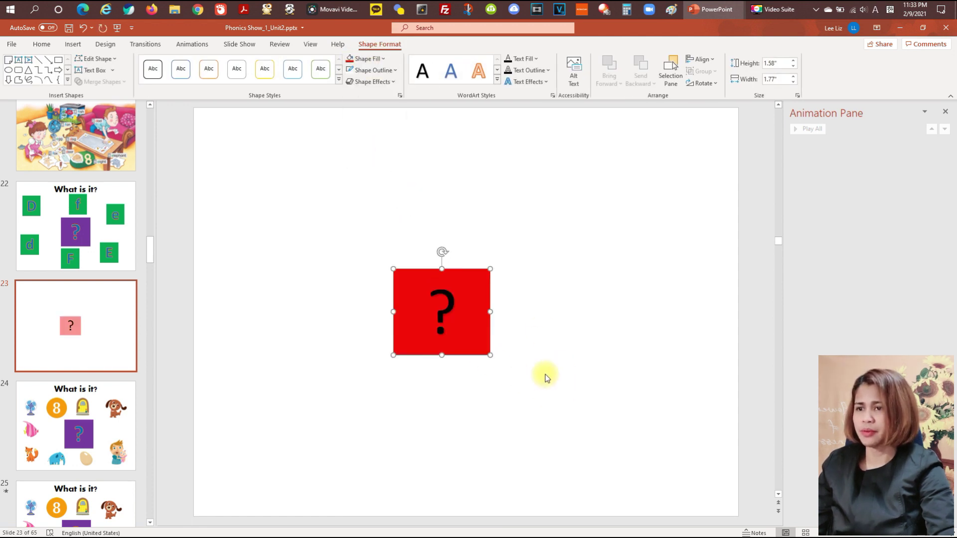
pyautogui.moveTo(489, 356); pyautogui.dragTo(569, 355)
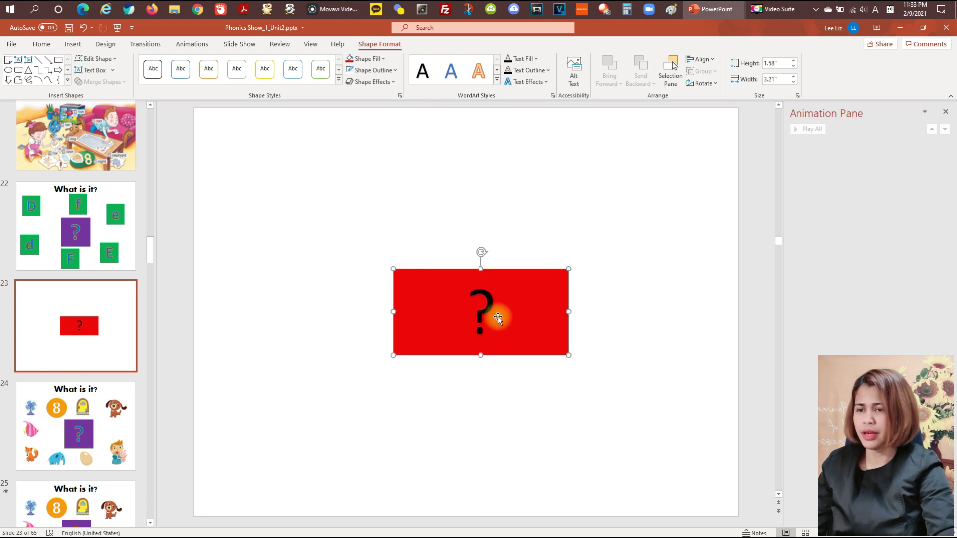
pyautogui.moveTo(498, 318); pyautogui.dragTo(439, 287)
# - Enlarge the question mark to 138 pt and select the red box
pyautogui.click(463, 288)
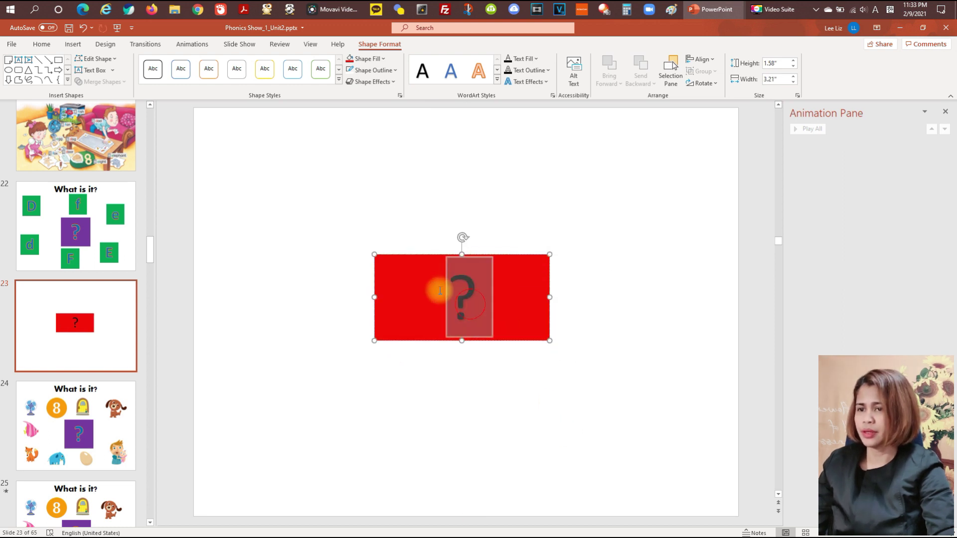
pyautogui.click(42, 45)
pyautogui.click(253, 63)
pyautogui.click(253, 63)
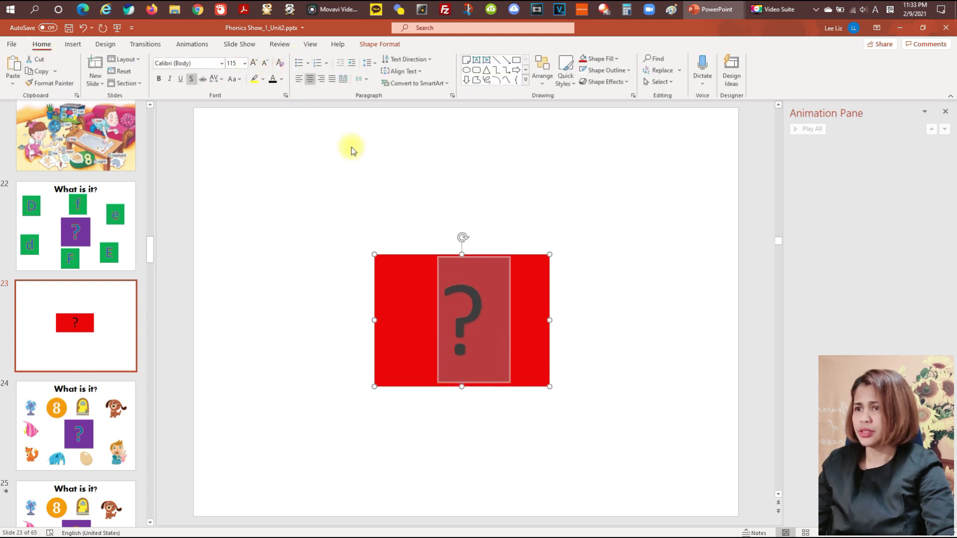
pyautogui.click(513, 349)
# - Insert another WordArt text box at the upper left and select its placeholder text
pyautogui.click(672, 268)
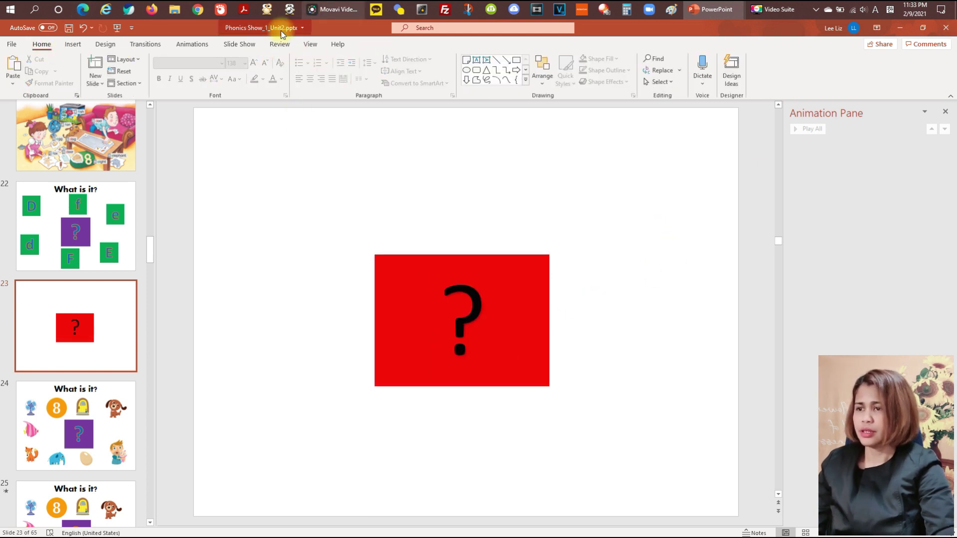
pyautogui.click(71, 44)
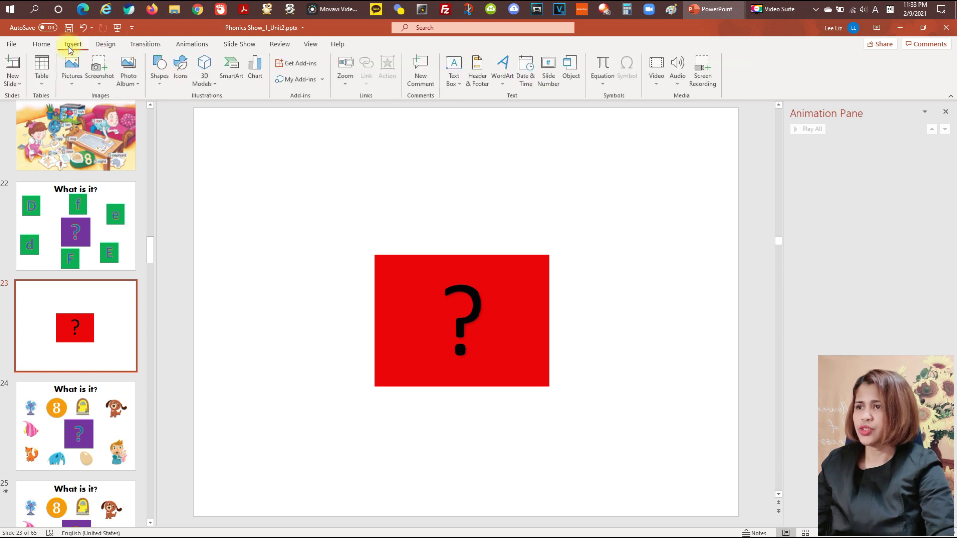
pyautogui.click(502, 68)
pyautogui.click(532, 107)
pyautogui.moveTo(559, 338); pyautogui.dragTo(455, 194)
pyautogui.click(390, 184)
pyautogui.doubleClick(389, 183)
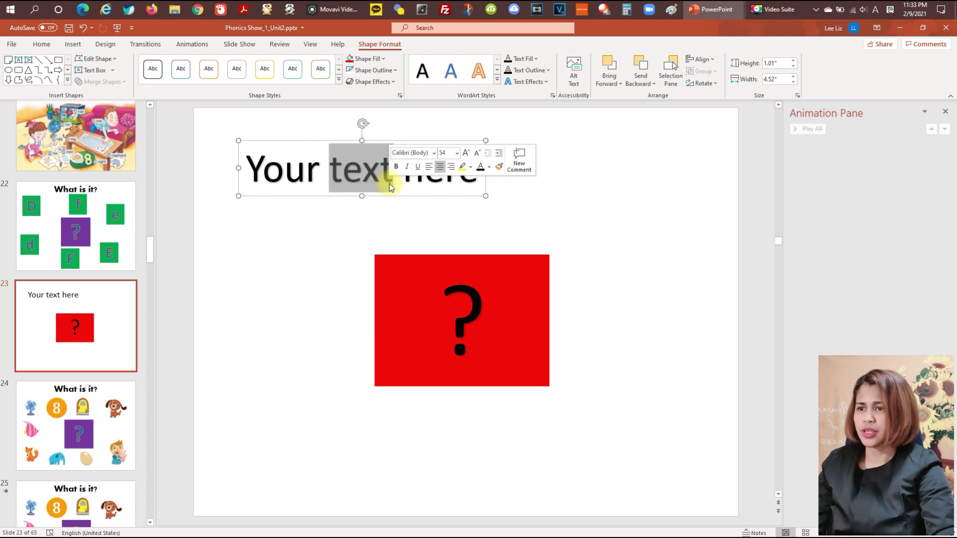
pyautogui.hotkey('ctrl', 'a')
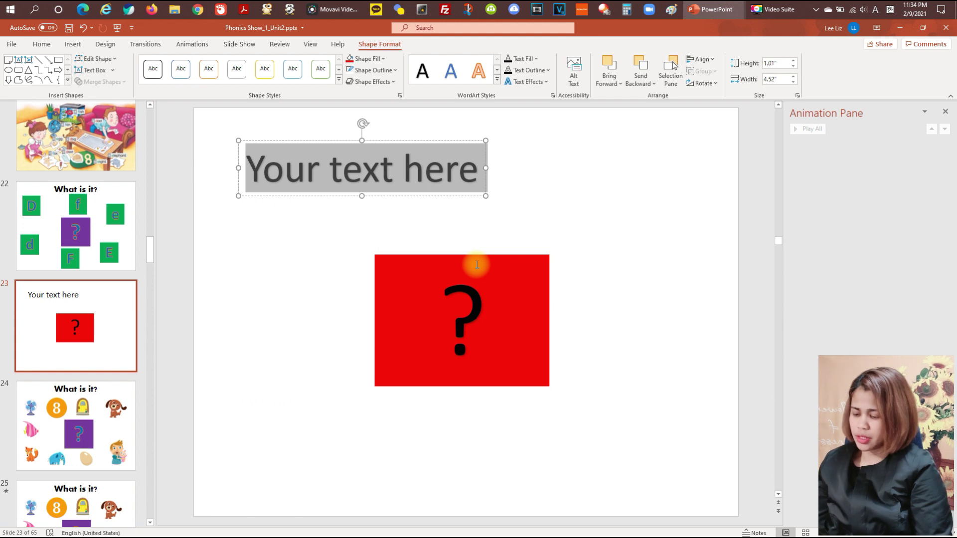
# - Make it a light-green box reading 'cat' and reposition it
pyautogui.write('CAT')
pyautogui.hotkey('ctrl', 'a')
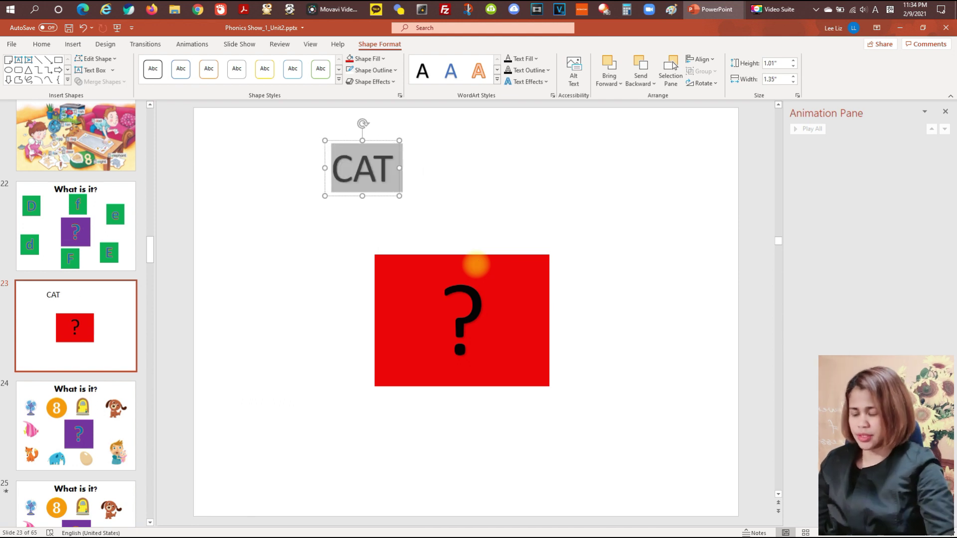
pyautogui.write('cat')
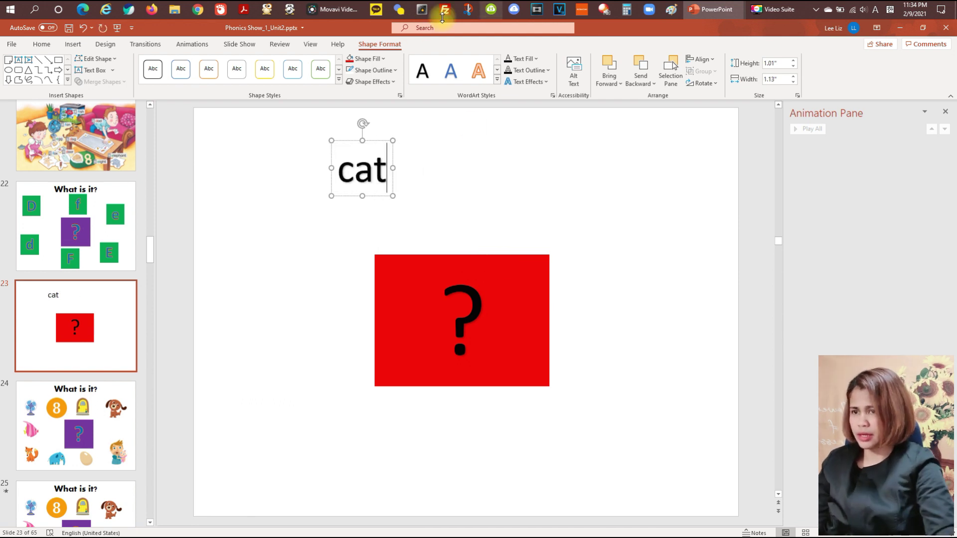
pyautogui.click(379, 60)
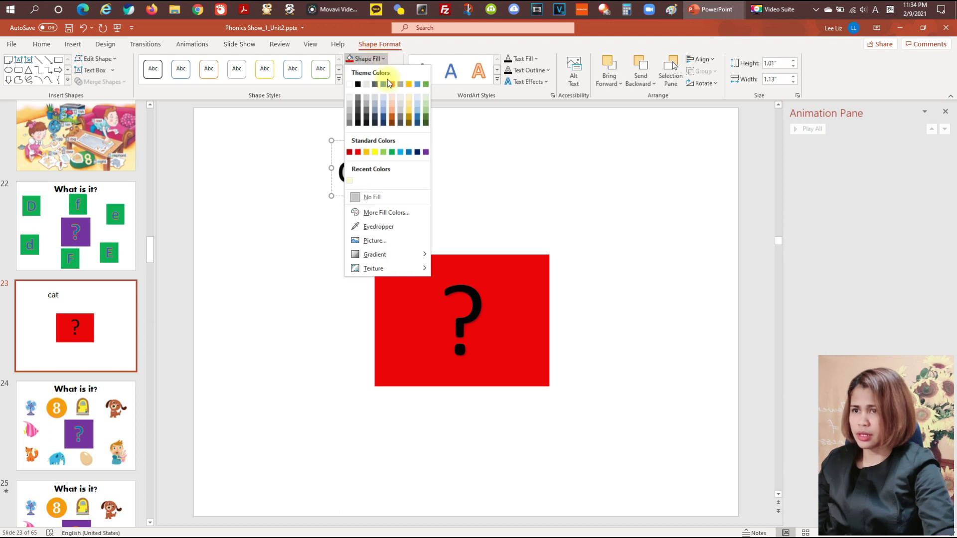
pyautogui.click(381, 152)
pyautogui.moveTo(369, 192); pyautogui.dragTo(435, 201)
# - Copy the cat box twice, retyping the copies as 'bat' and 'cap' to the right
pyautogui.click(451, 217)
pyautogui.click(430, 189)
pyautogui.write('bat')
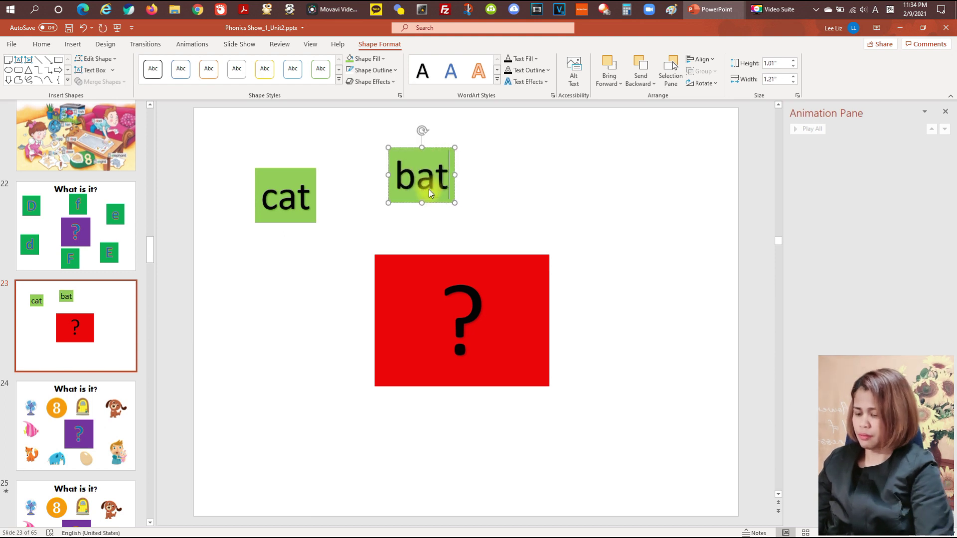
pyautogui.moveTo(438, 202); pyautogui.dragTo(630, 237)
pyautogui.click(653, 250)
pyautogui.click(599, 226)
pyautogui.doubleClick(599, 226)
pyautogui.write('cap')
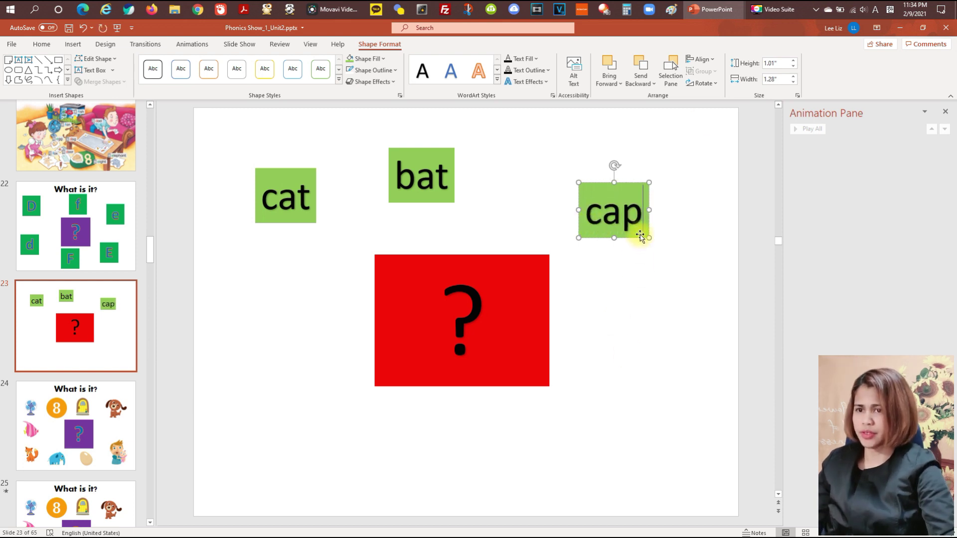
# - Copy the cap box below right of the red box and retype it as 'dam'
pyautogui.moveTo(640, 235); pyautogui.dragTo(629, 440)
pyautogui.click(650, 456)
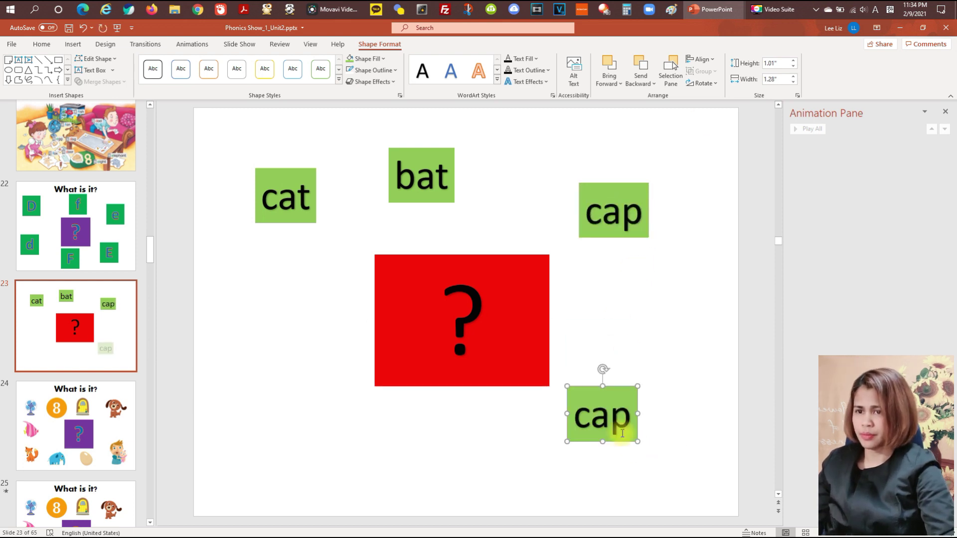
pyautogui.doubleClick(618, 430)
pyautogui.write('dam')
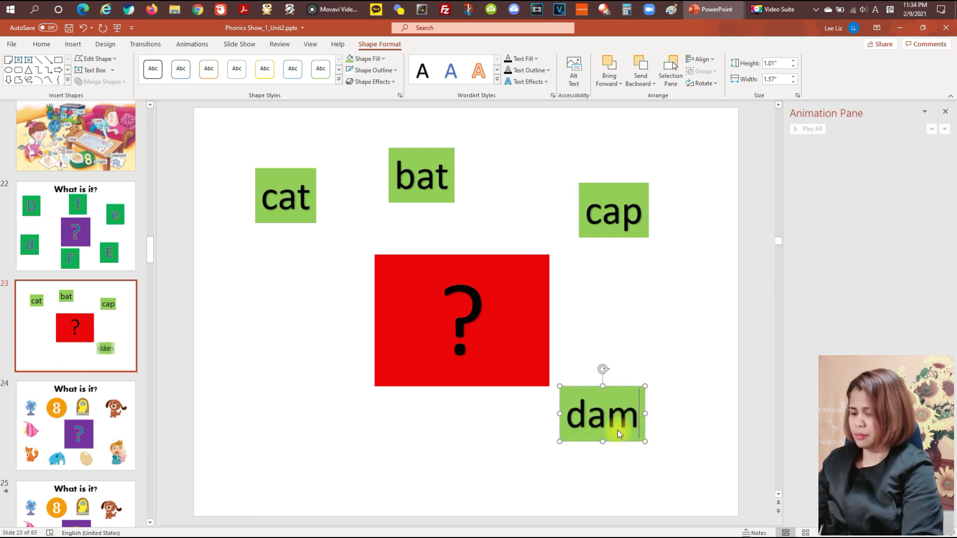
# - Arrange cat beside the red box, dam below cap, and nudge cap right and down
pyautogui.click(306, 222)
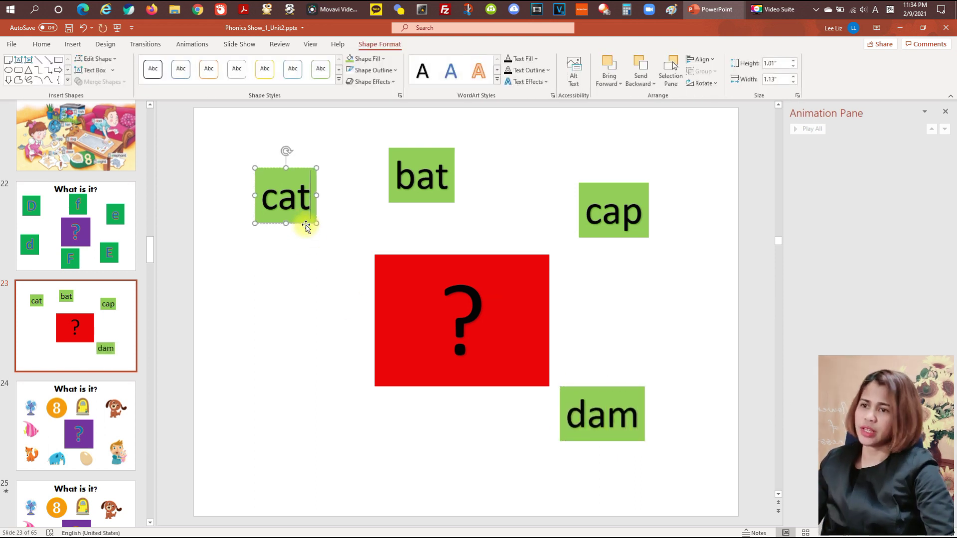
pyautogui.moveTo(306, 226); pyautogui.dragTo(285, 350)
pyautogui.moveTo(604, 437); pyautogui.dragTo(619, 489)
pyautogui.click(642, 219)
pyautogui.moveTo(639, 238); pyautogui.dragTo(656, 258)
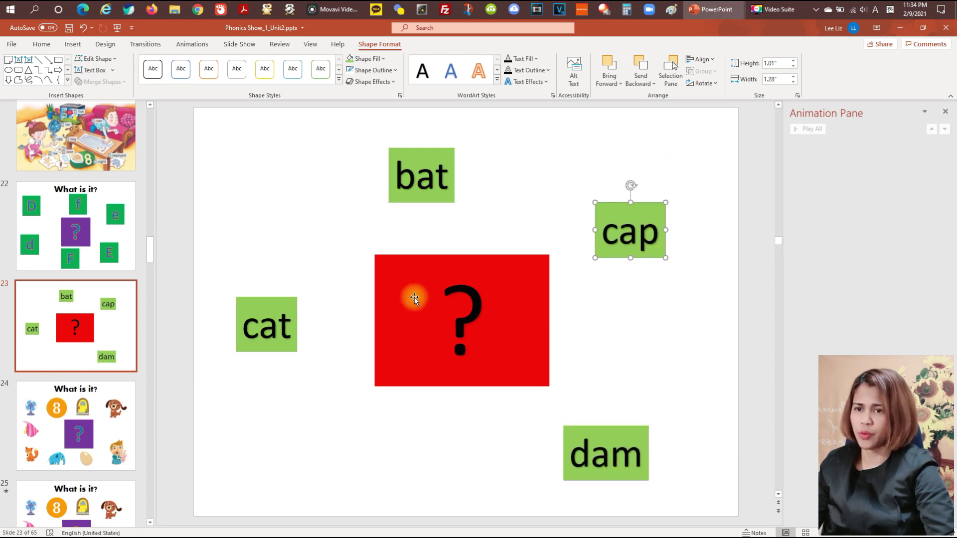
pyautogui.click(223, 338)
pyautogui.click(263, 349)
pyautogui.moveTo(263, 353); pyautogui.dragTo(253, 390)
pyautogui.click(673, 350)
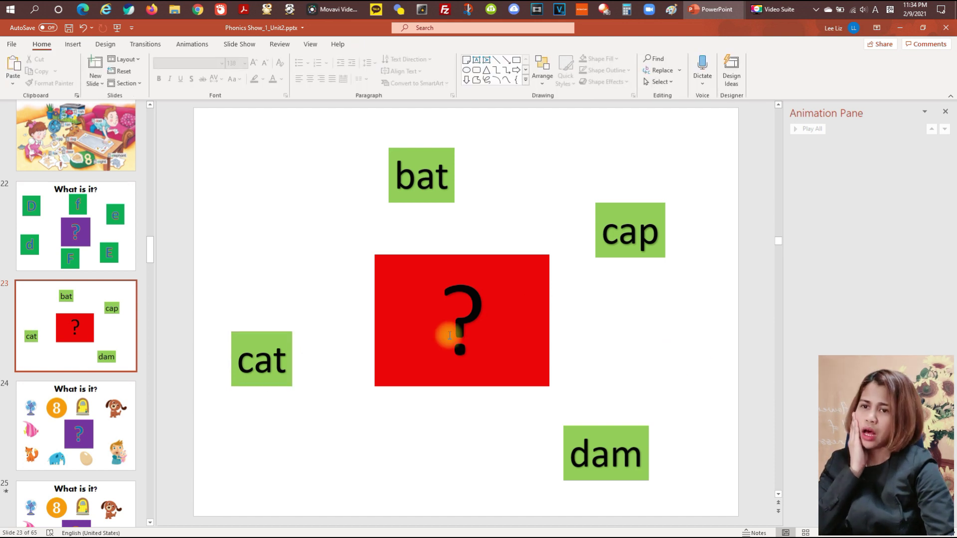
# - Apply the Random Bars exit effect to the red question-mark box
pyautogui.click(181, 49)
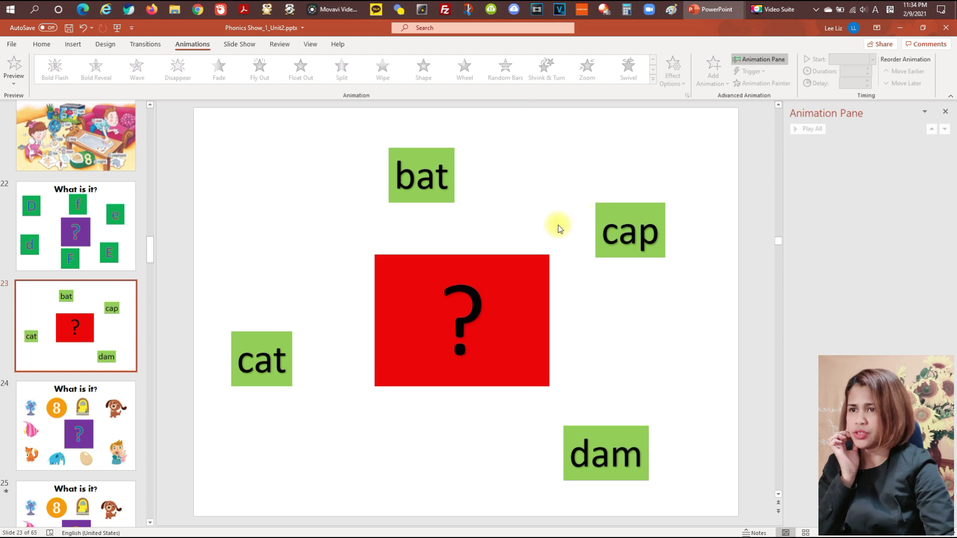
pyautogui.click(499, 287)
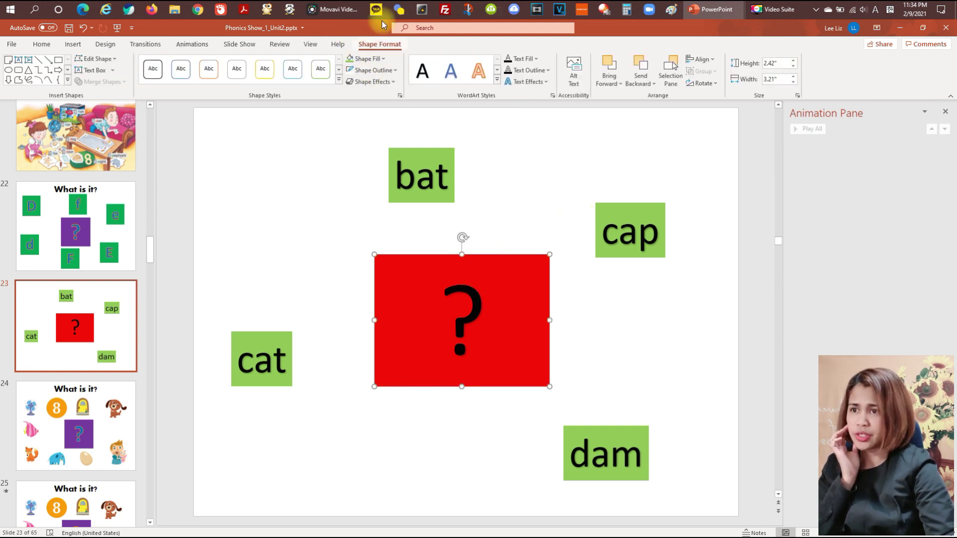
pyautogui.click(192, 45)
pyautogui.click(652, 78)
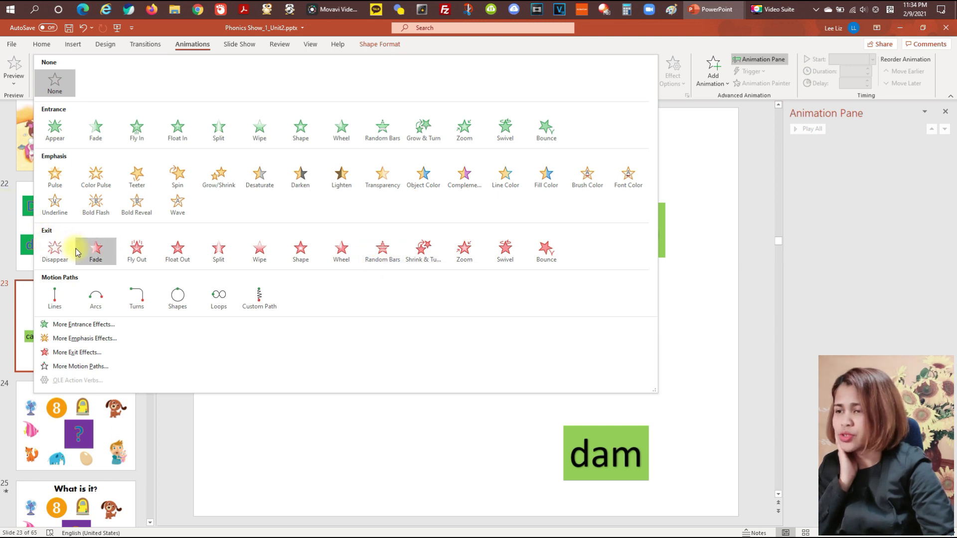
pyautogui.click(382, 253)
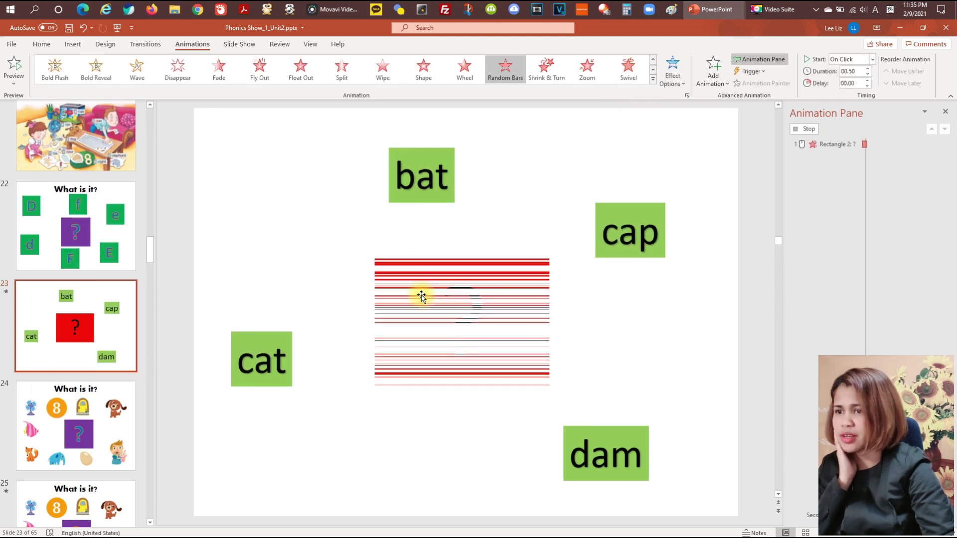
pyautogui.moveTo(495, 348); pyautogui.dragTo(493, 351)
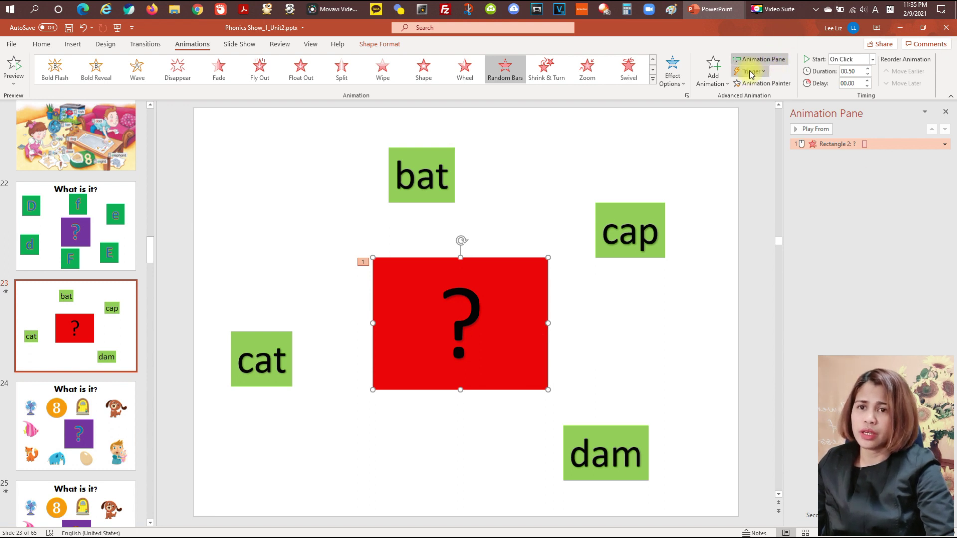
# - Set the exit to trigger on click of the question box itself (Rectangle 2)
pyautogui.click(773, 60)
pyautogui.click(774, 60)
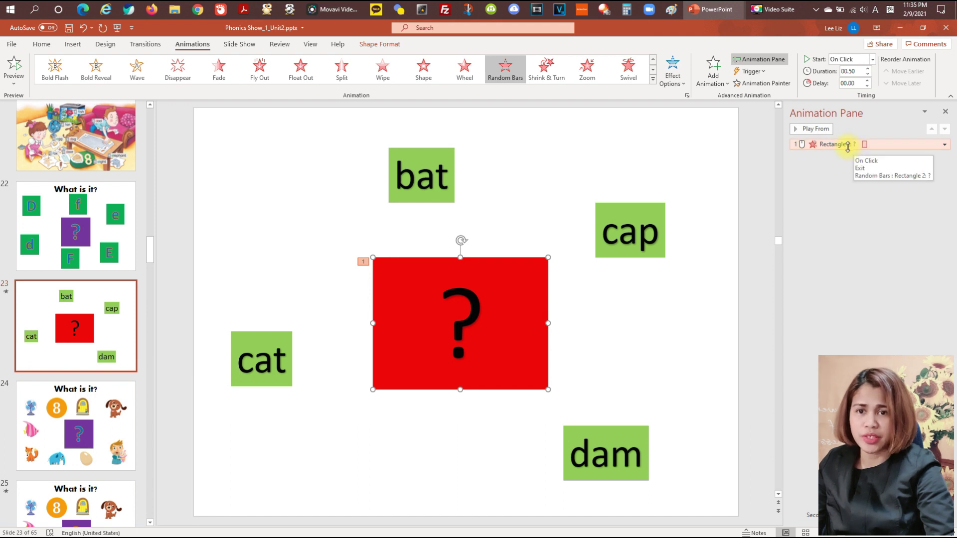
pyautogui.click(762, 73)
pyautogui.moveTo(761, 87)
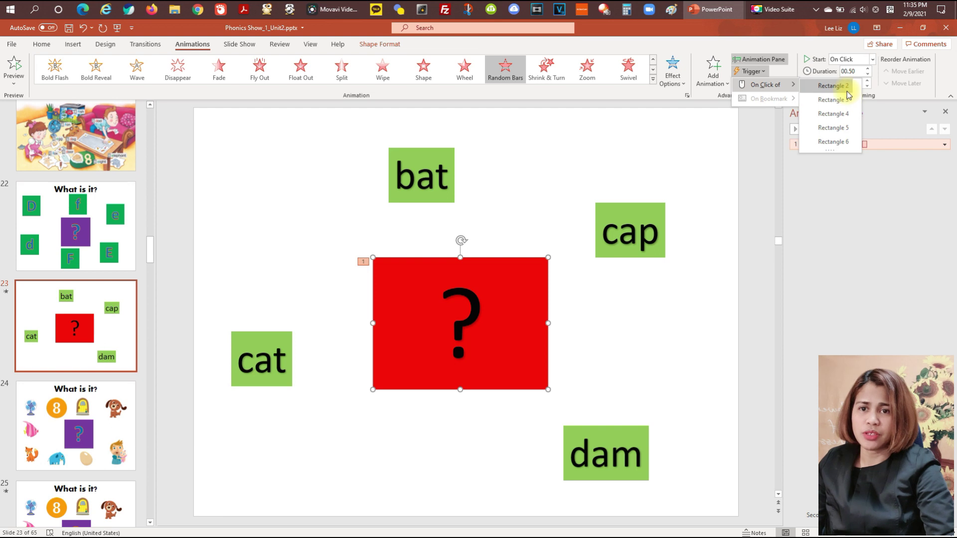
pyautogui.click(833, 86)
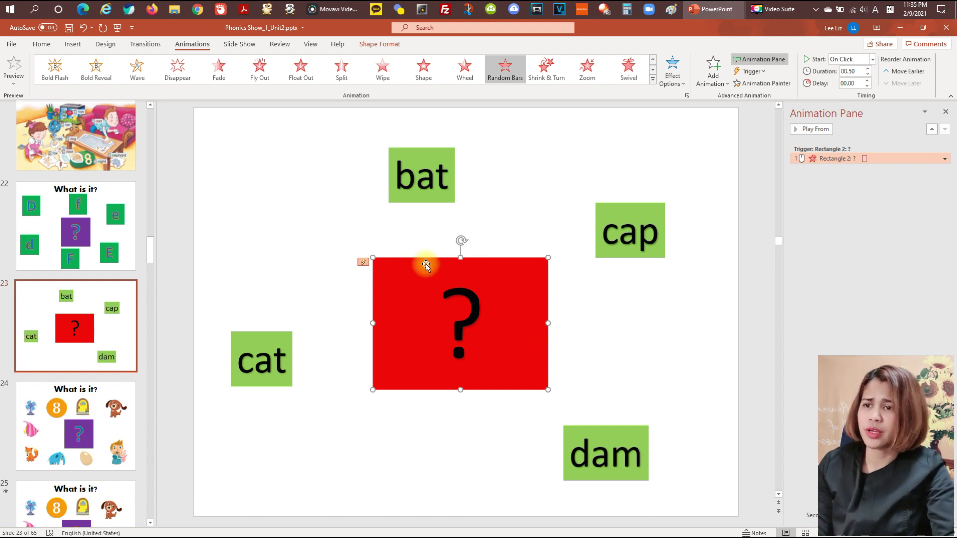
# - Move bat left, cap up slightly and cat lower down
pyautogui.click(431, 193)
pyautogui.moveTo(440, 205); pyautogui.dragTo(369, 205)
pyautogui.click(607, 260)
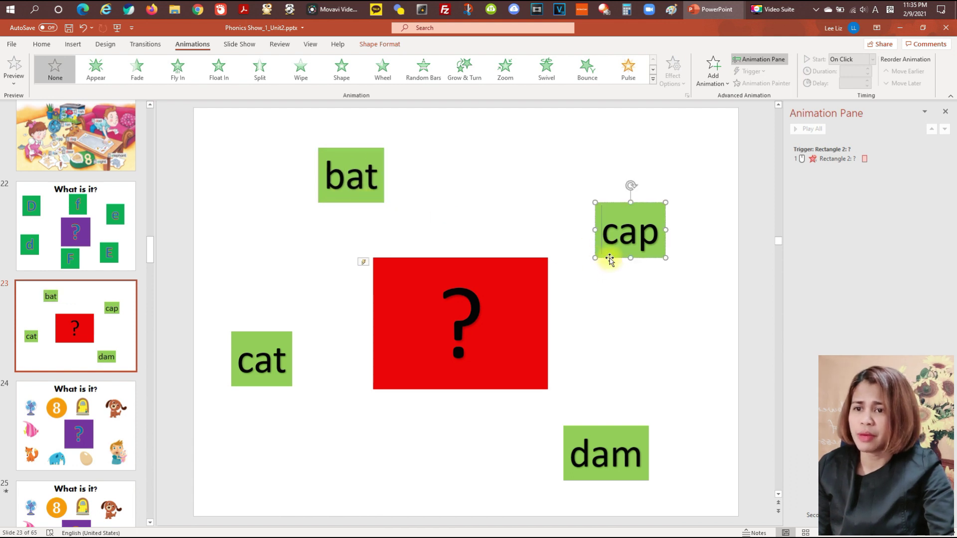
pyautogui.moveTo(609, 259); pyautogui.dragTo(608, 237)
pyautogui.click(253, 367)
pyautogui.moveTo(251, 390); pyautogui.dragTo(255, 439)
# - Copy the question box's animation with Animation Painter onto bat, cap, dam and cat
pyautogui.click(381, 368)
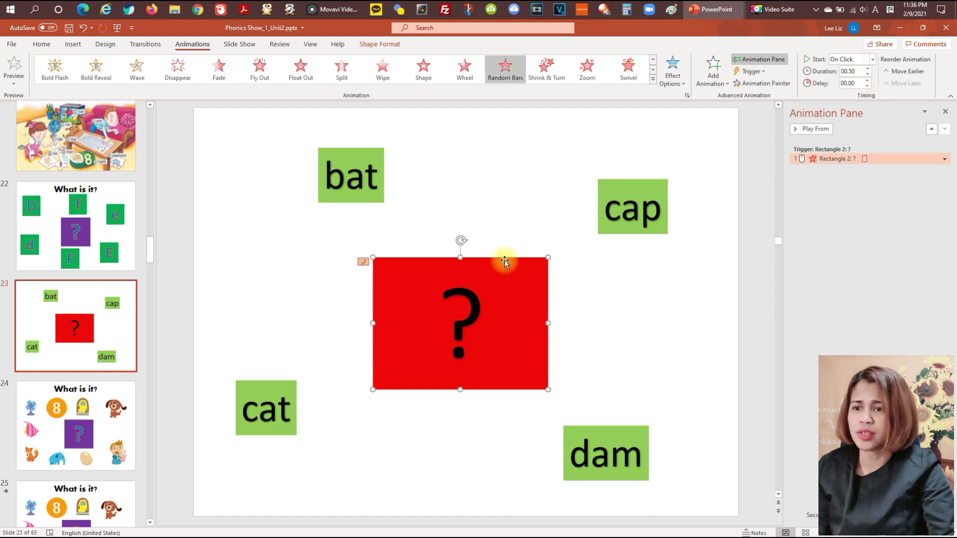
pyautogui.click(770, 83)
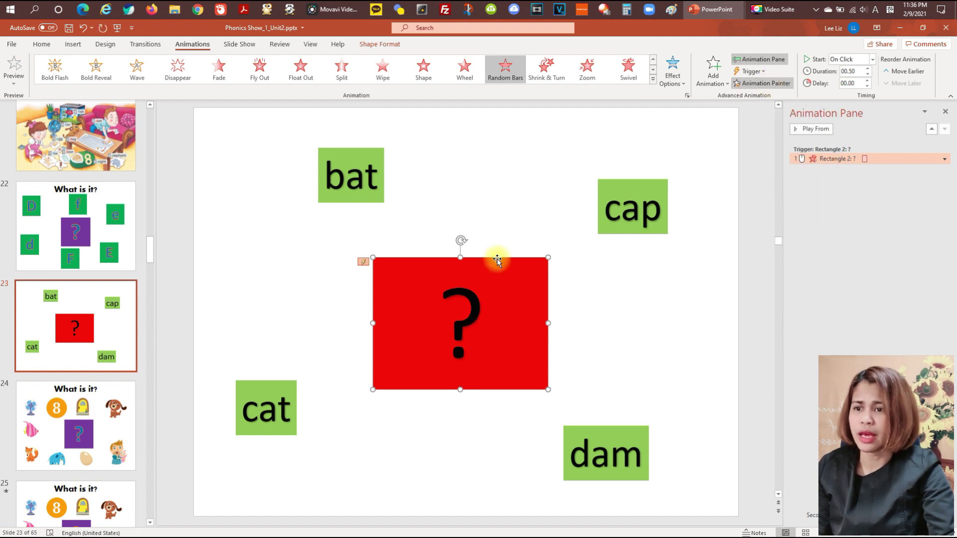
pyautogui.click(776, 85)
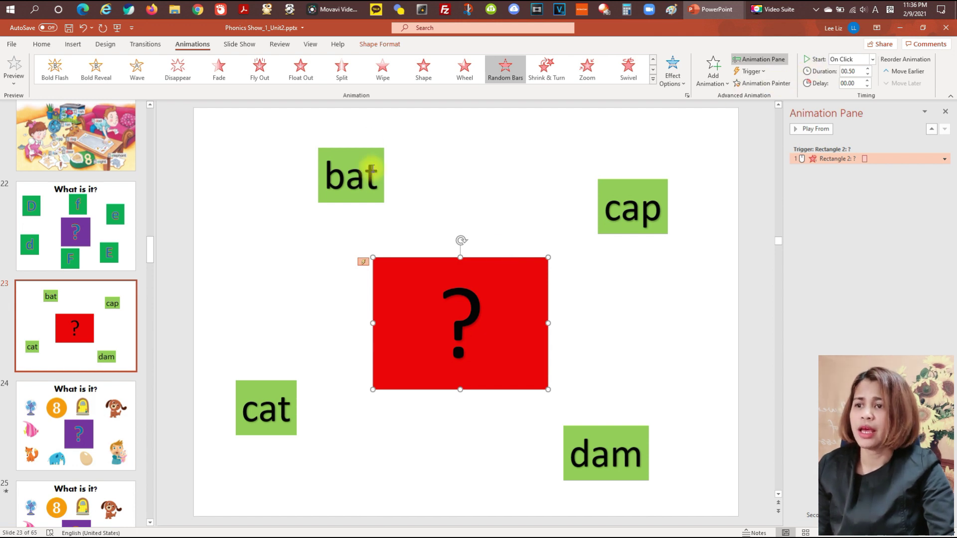
pyautogui.click(760, 84)
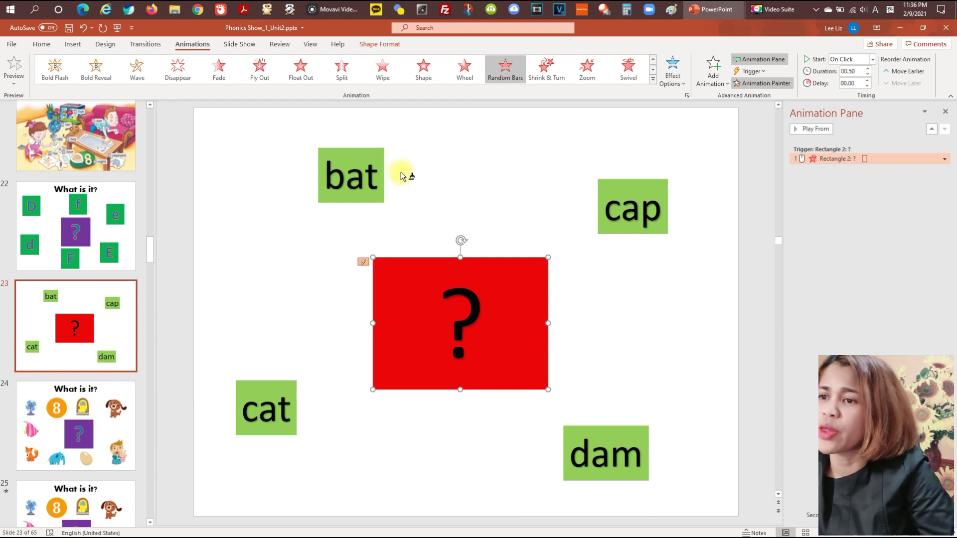
pyautogui.click(357, 161)
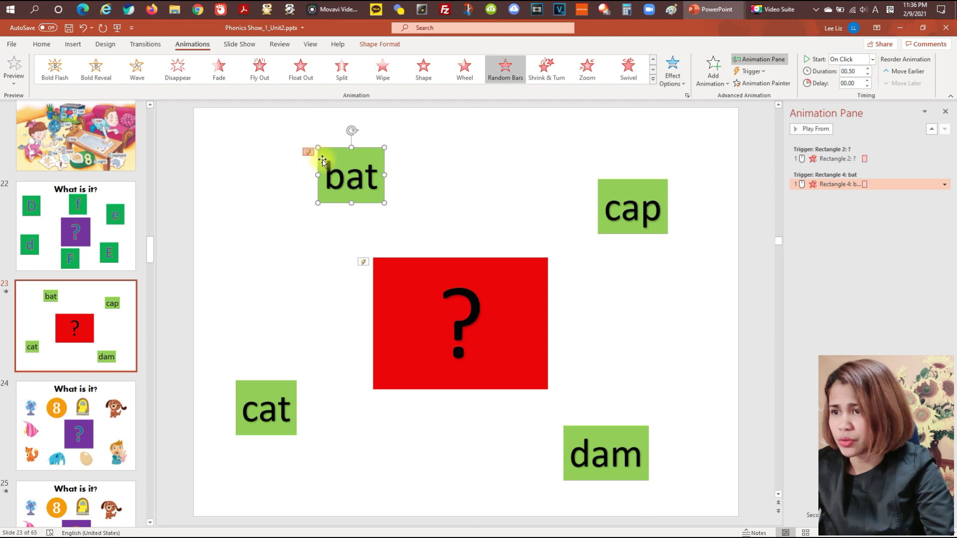
pyautogui.click(633, 199)
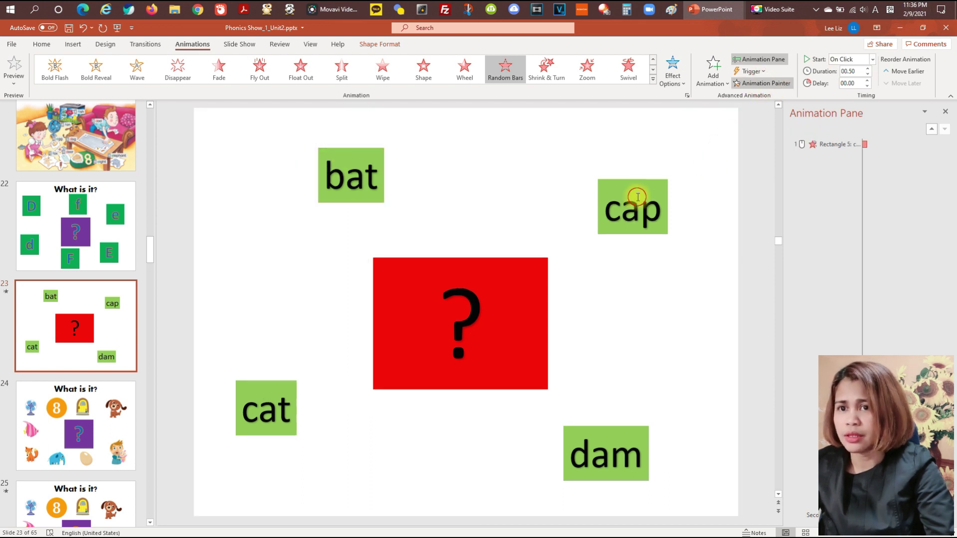
pyautogui.click(771, 88)
pyautogui.click(609, 454)
pyautogui.click(744, 86)
pyautogui.click(245, 406)
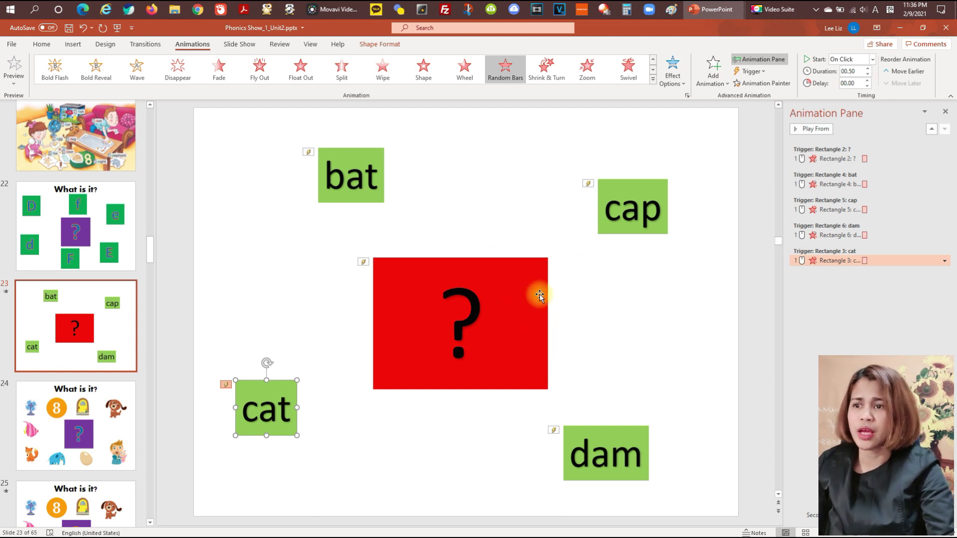
pyautogui.click(366, 175)
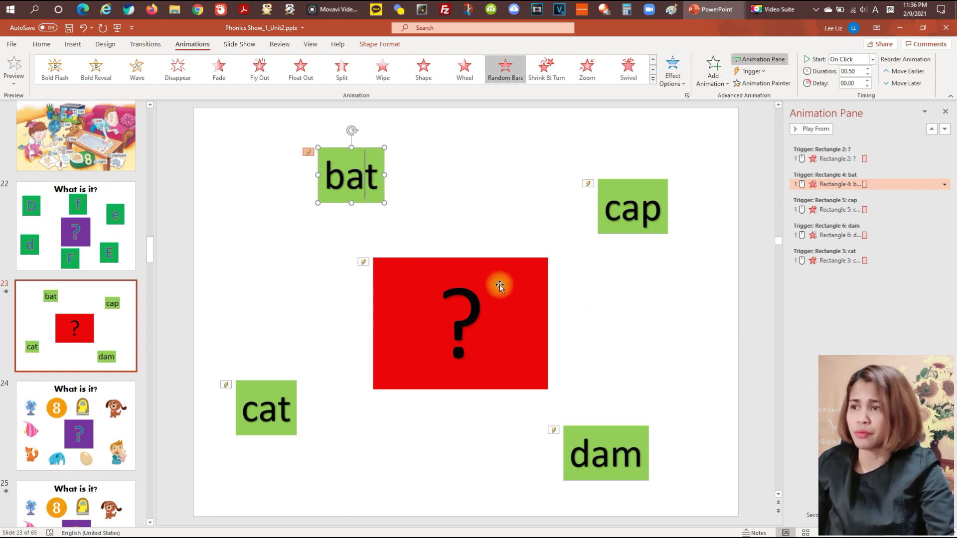
# - Place a copy of the cap box on the red box, send it to back, and verify its animation
pyautogui.click(640, 224)
pyautogui.moveTo(640, 235); pyautogui.dragTo(467, 347)
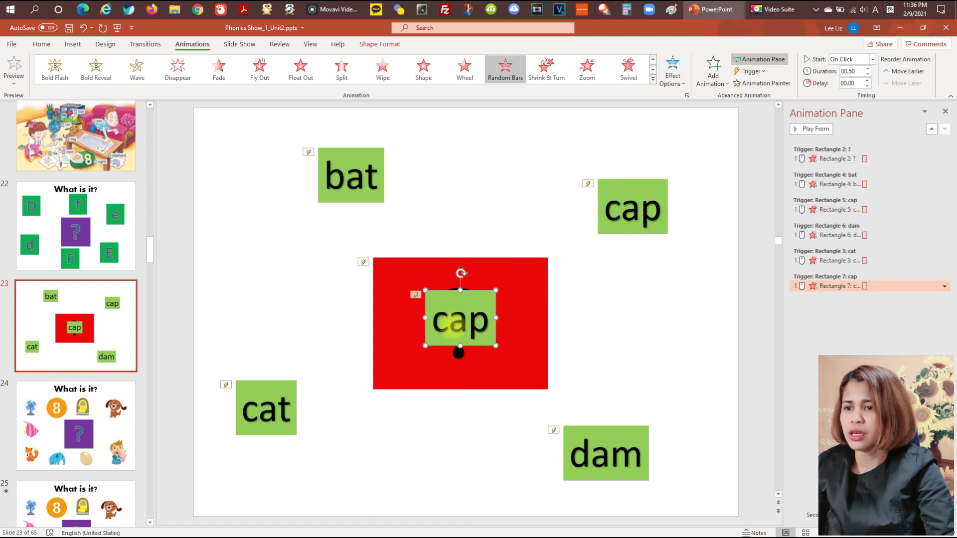
pyautogui.rightClick(438, 291)
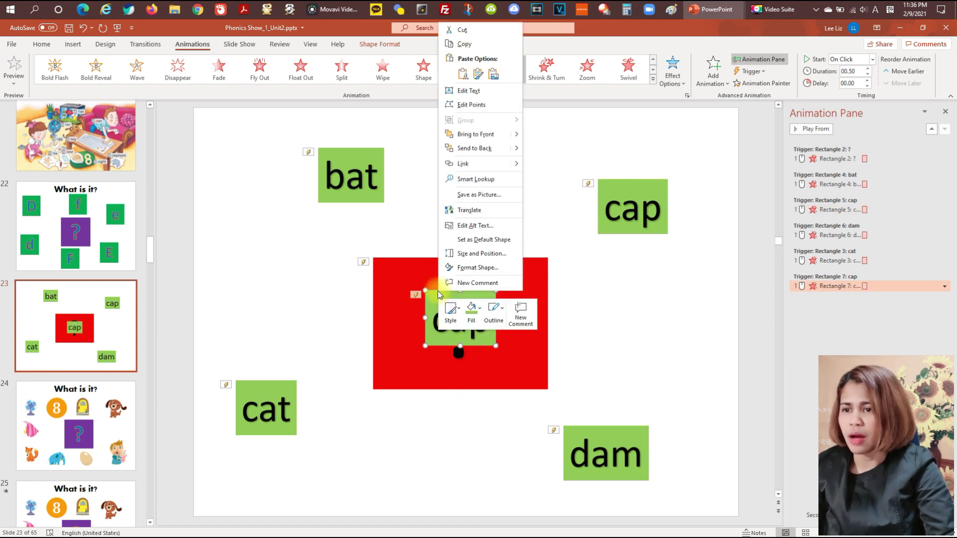
pyautogui.click(492, 145)
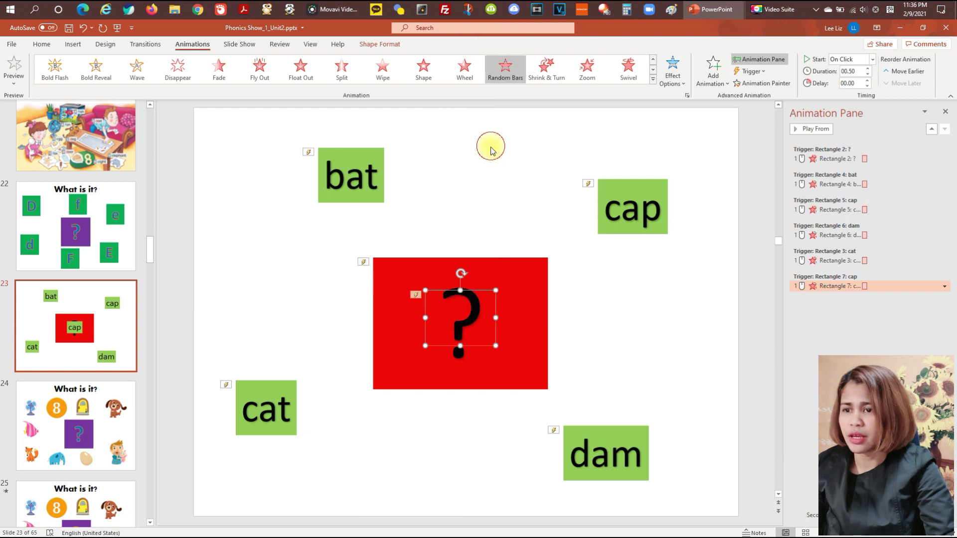
pyautogui.click(614, 303)
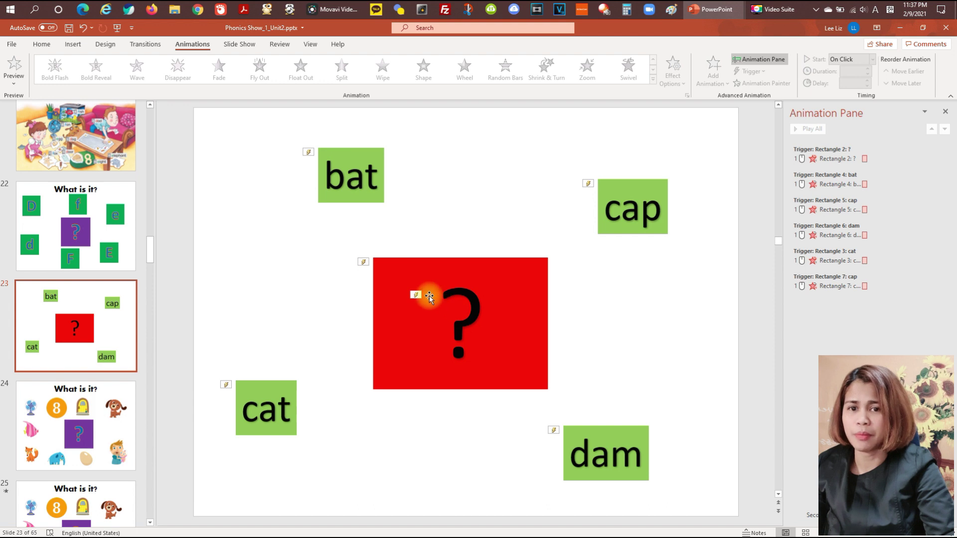
pyautogui.click(416, 295)
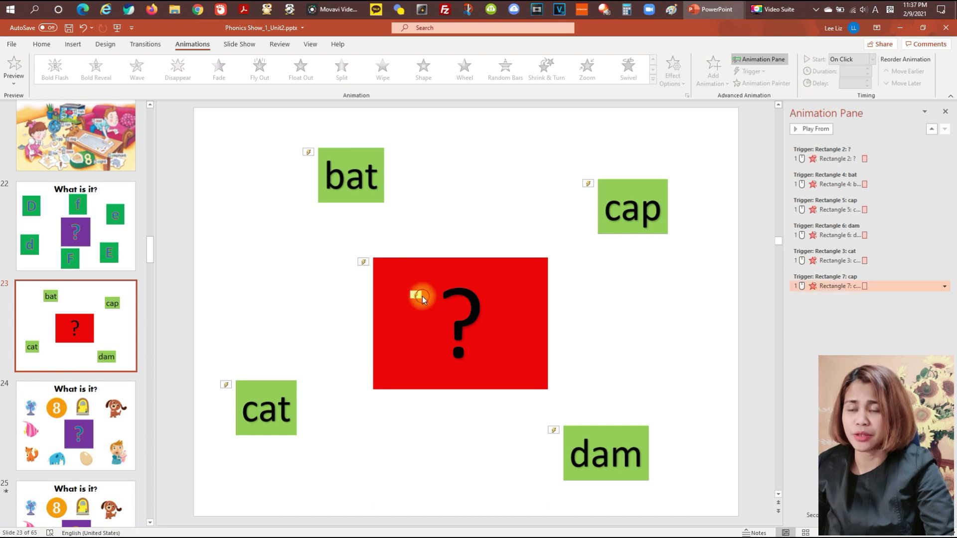
pyautogui.click(592, 308)
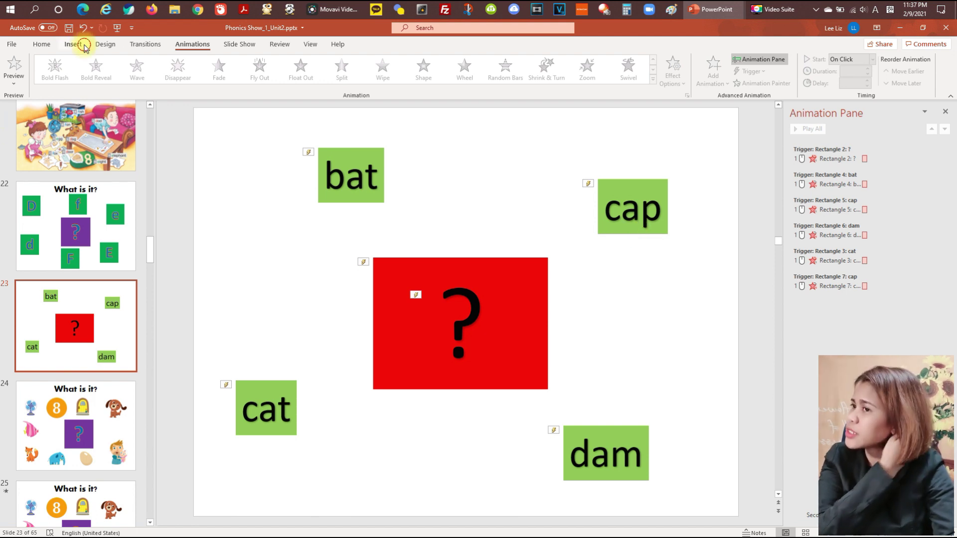
# - Draw a multiply-sign X over the bat box and send it behind bat
pyautogui.click(73, 44)
pyautogui.click(160, 68)
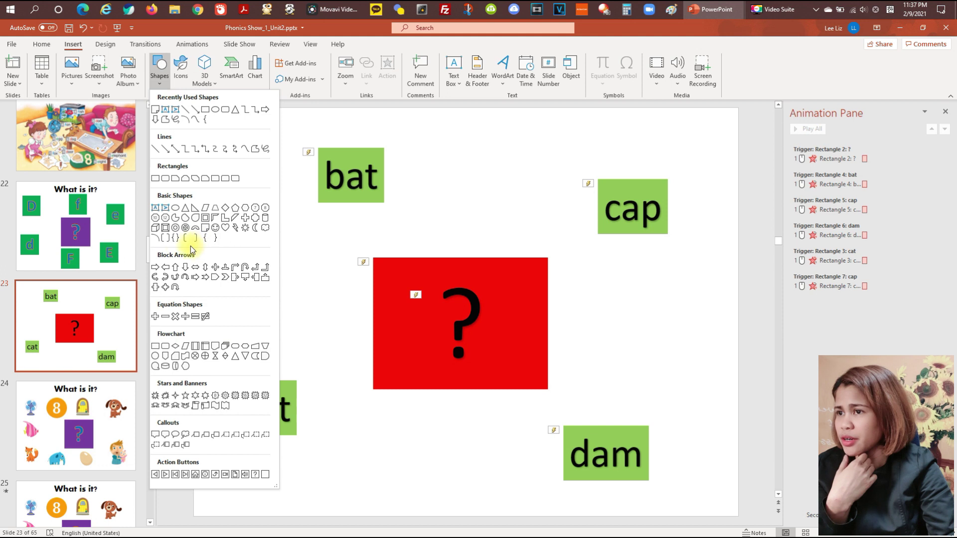
pyautogui.click(175, 316)
pyautogui.moveTo(277, 222); pyautogui.dragTo(351, 181)
pyautogui.rightClick(351, 181)
pyautogui.click(390, 303)
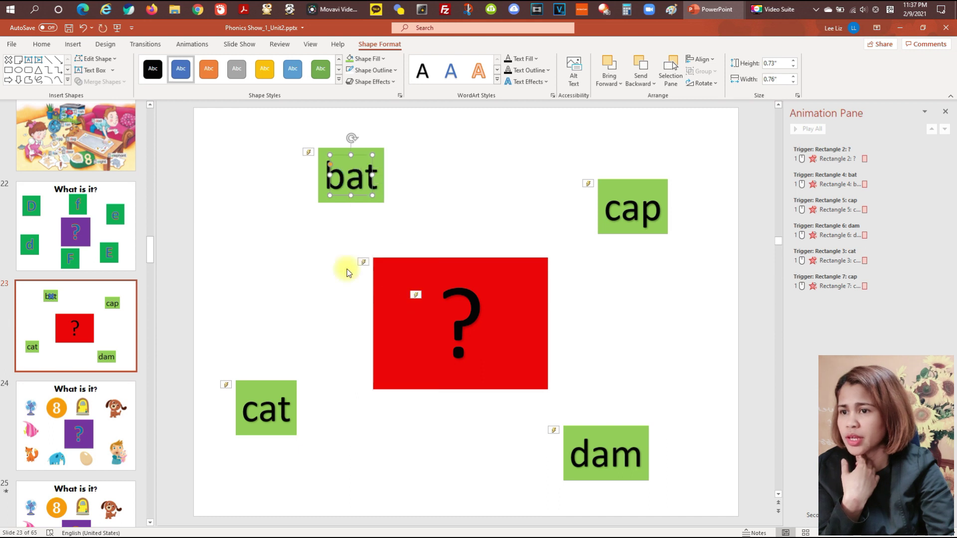
# - Draw a No Symbol ring over the cap box and send it behind cap
pyautogui.click(73, 44)
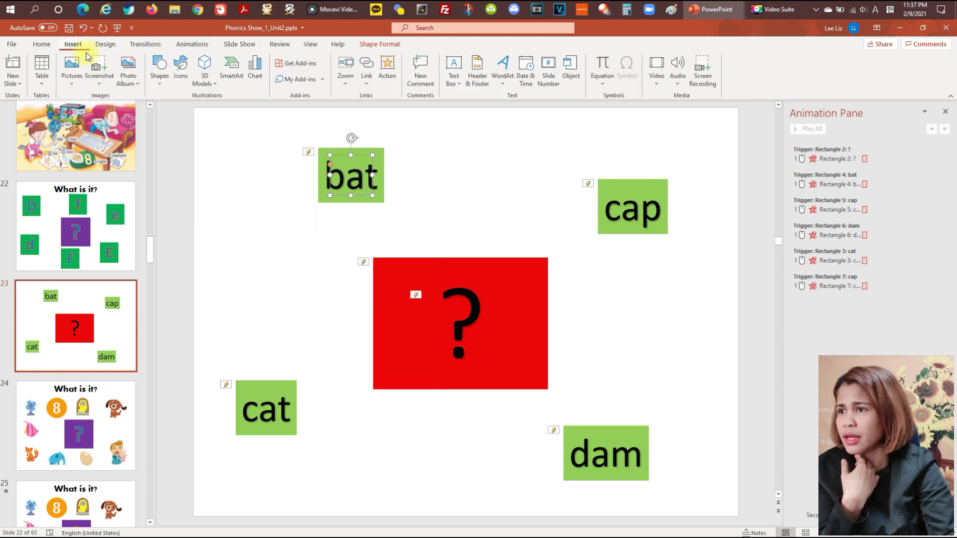
pyautogui.click(160, 68)
pyautogui.click(182, 232)
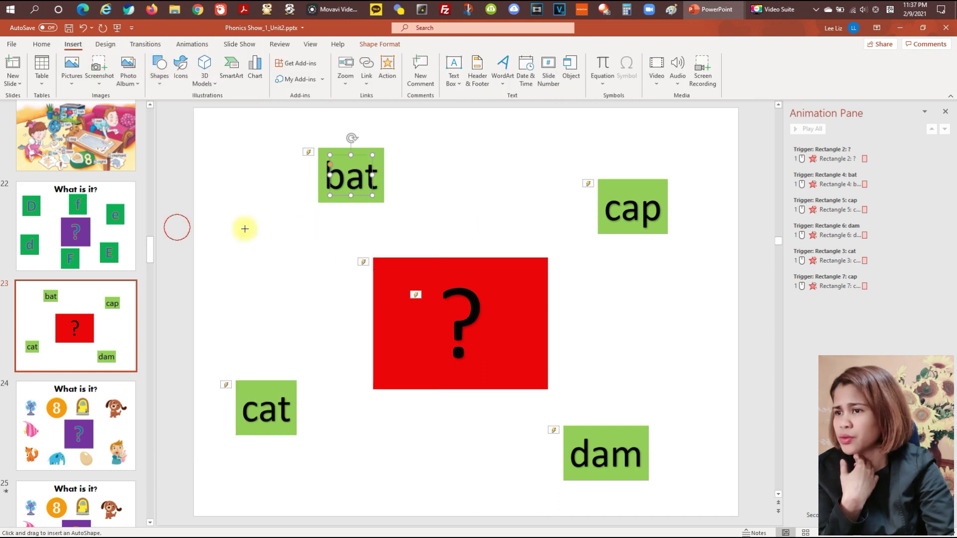
pyautogui.moveTo(605, 190); pyautogui.dragTo(640, 229)
pyautogui.rightClick(635, 216)
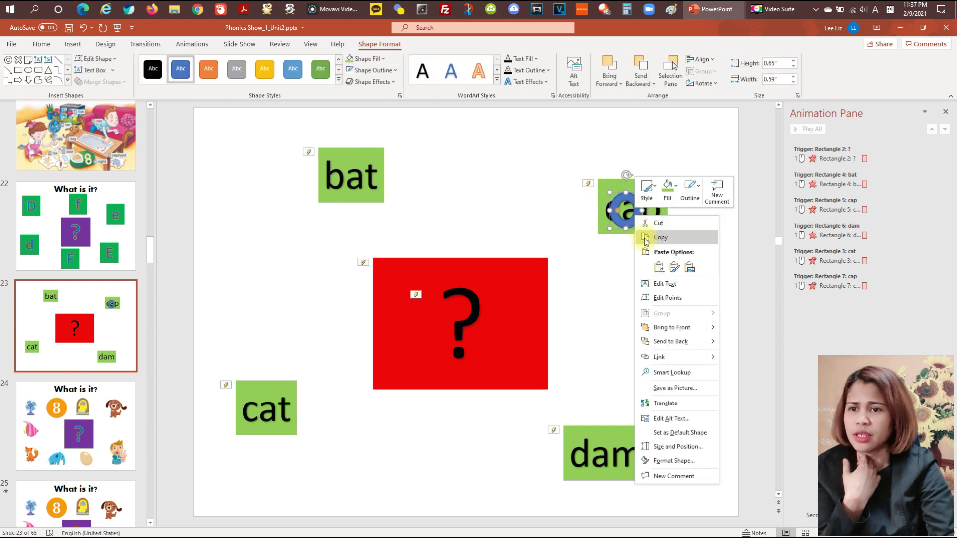
pyautogui.click(653, 342)
pyautogui.click(646, 329)
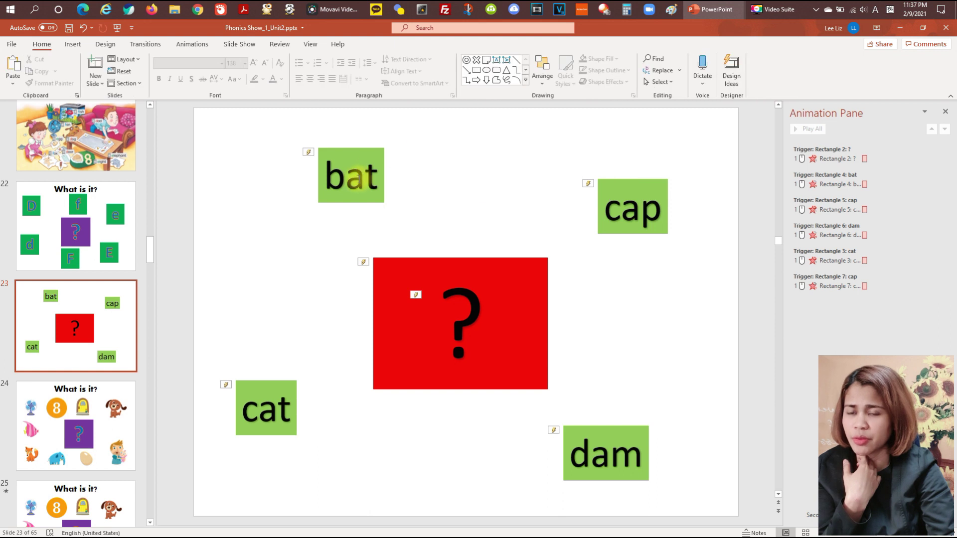
# - Draw another X mark over the cat box and send it behind cat
pyautogui.click(74, 45)
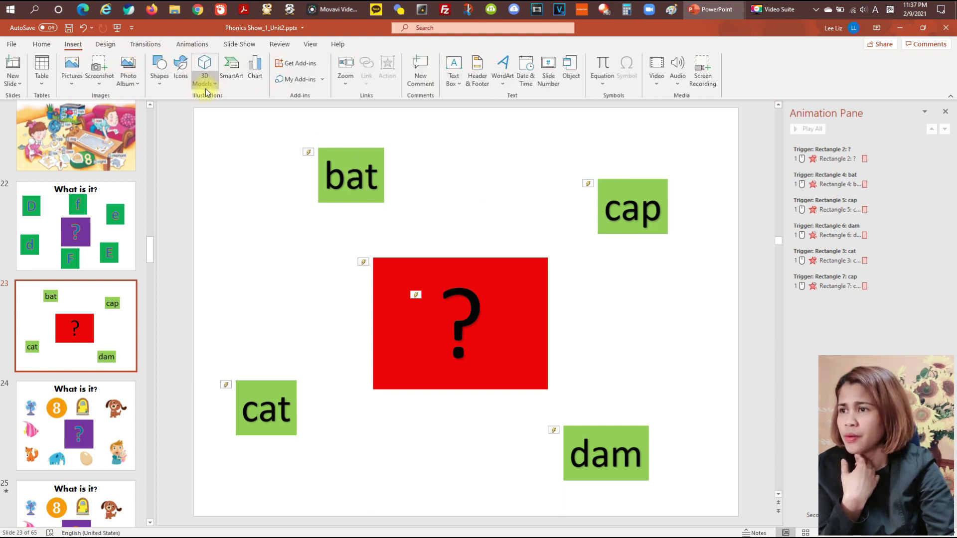
pyautogui.click(159, 68)
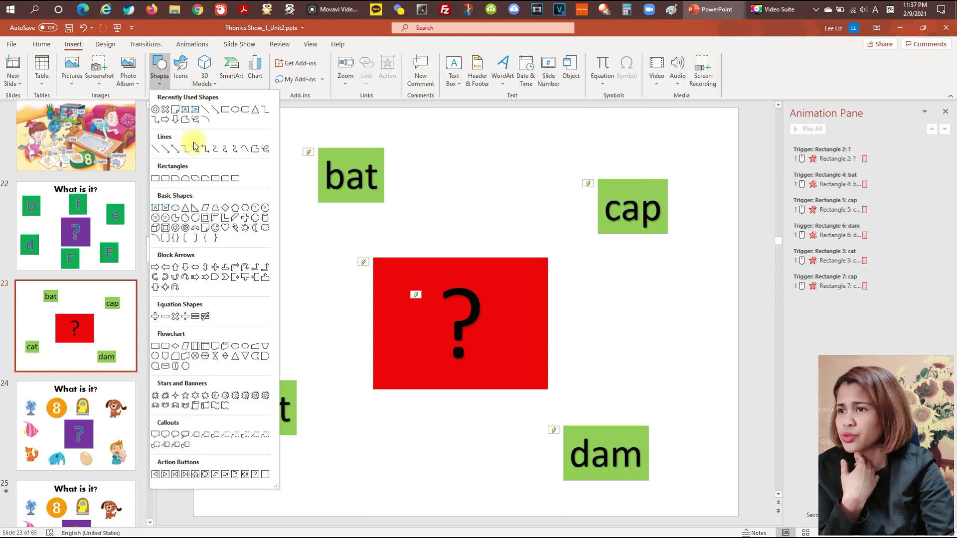
pyautogui.click(175, 316)
pyautogui.moveTo(251, 395)
pyautogui.mouseDown()
pyautogui.moveTo(284, 436)
pyautogui.moveTo(486, 428)
pyautogui.moveTo(274, 432)
pyautogui.moveTo(263, 409)
pyautogui.mouseUp()
pyautogui.rightClick(262, 410)
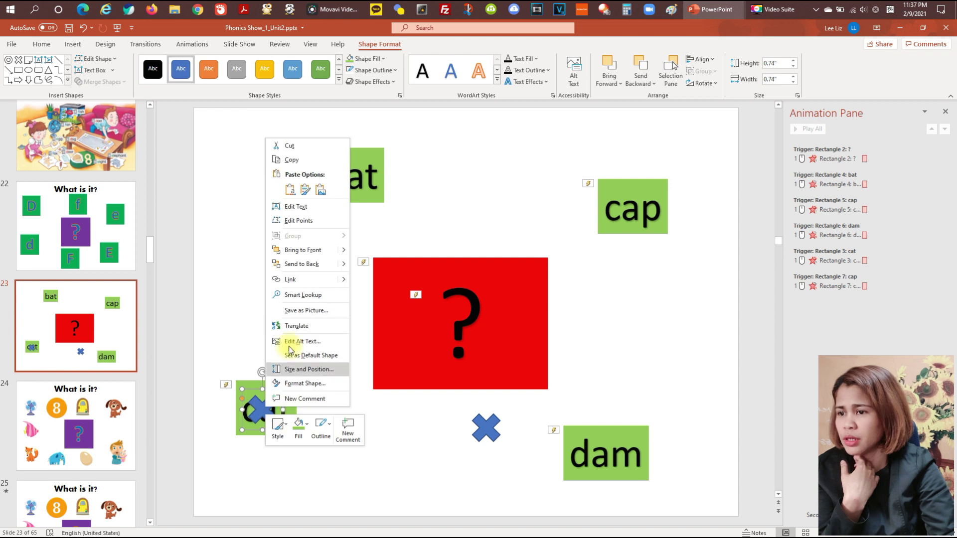
pyautogui.click(304, 265)
# - Move the spare X onto the dam box, send it behind dam, and check bat hides its mark
pyautogui.moveTo(486, 428); pyautogui.dragTo(613, 452)
pyautogui.click(657, 470)
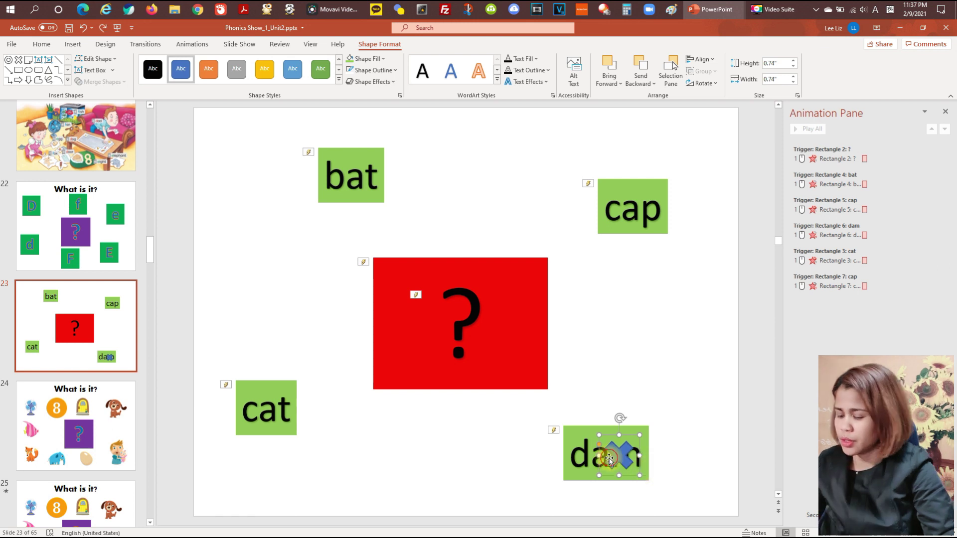
pyautogui.rightClick(611, 458)
pyautogui.click(621, 314)
pyautogui.click(662, 397)
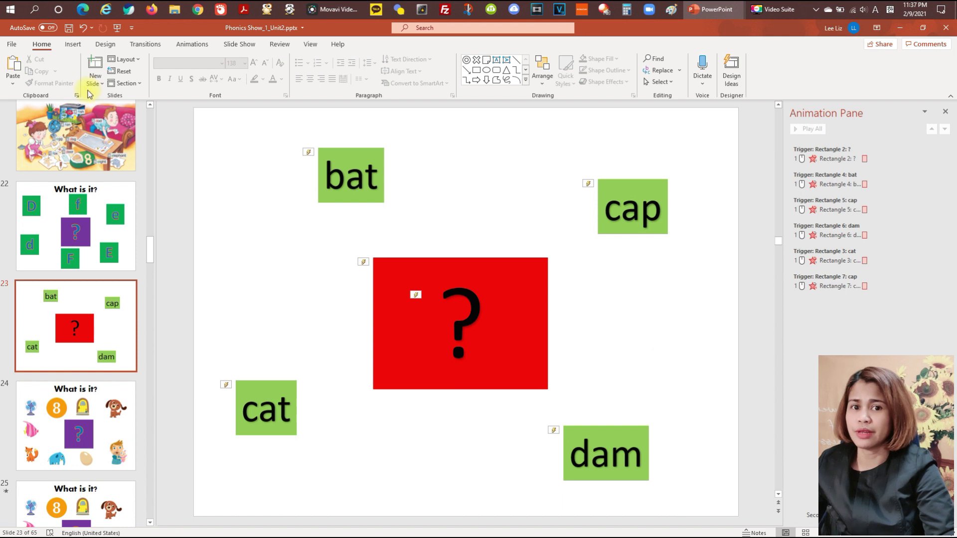
pyautogui.click(322, 186)
pyautogui.click(276, 352)
# - Start the slideshow from slide 23
pyautogui.click(605, 387)
pyautogui.click(452, 202)
pyautogui.click(239, 44)
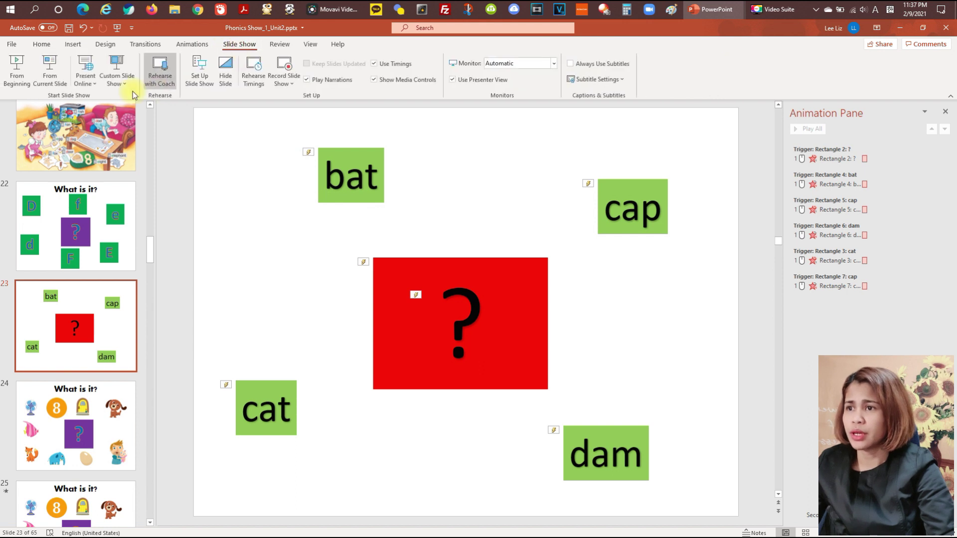
pyautogui.click(52, 70)
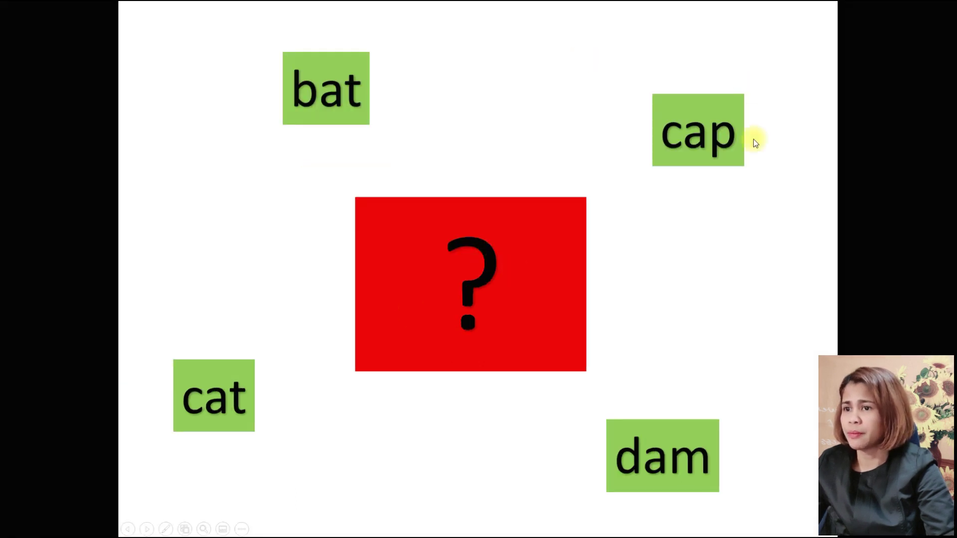
pyautogui.moveTo(479, 344); pyautogui.dragTo(492, 304)
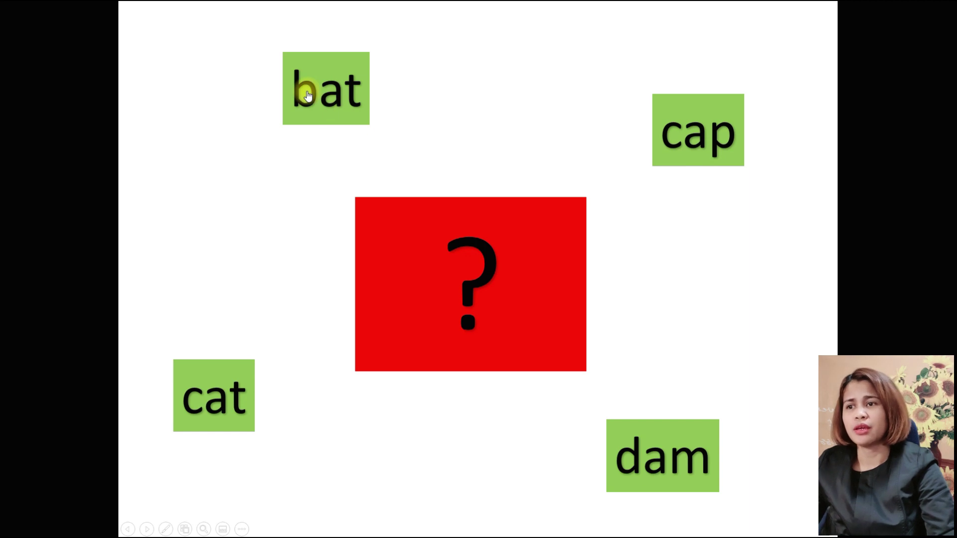
# - Click bat, dam, cap and the red box to reveal their marks, then exit the show
pyautogui.click(331, 103)
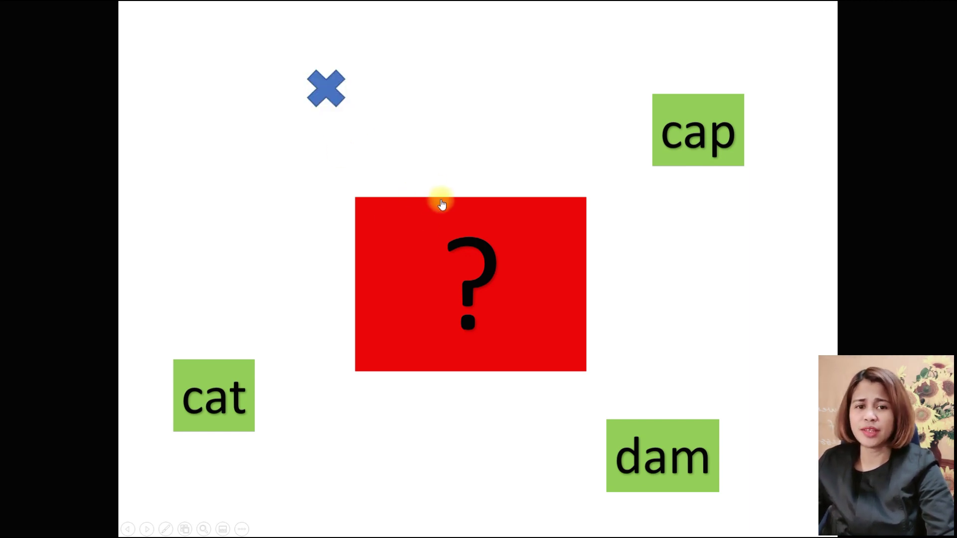
pyautogui.click(654, 457)
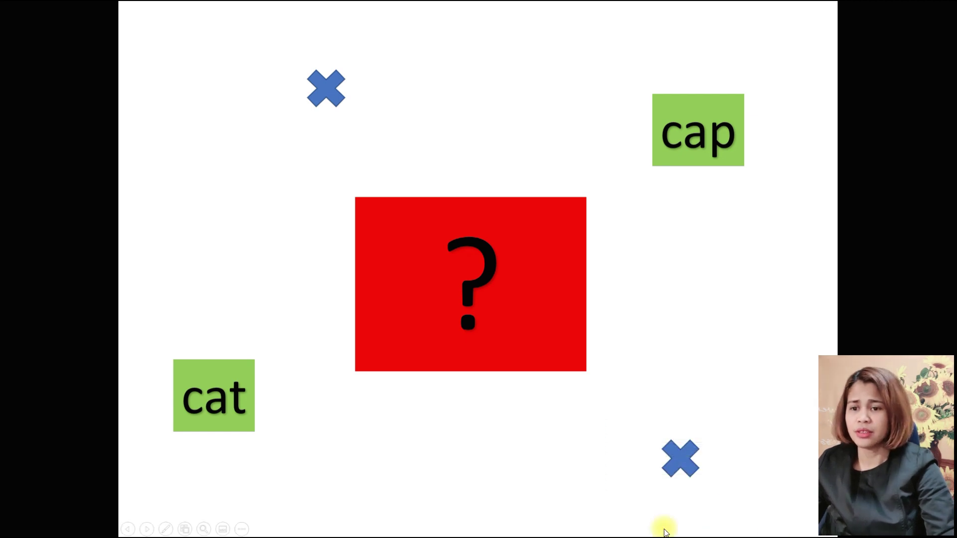
pyautogui.click(690, 132)
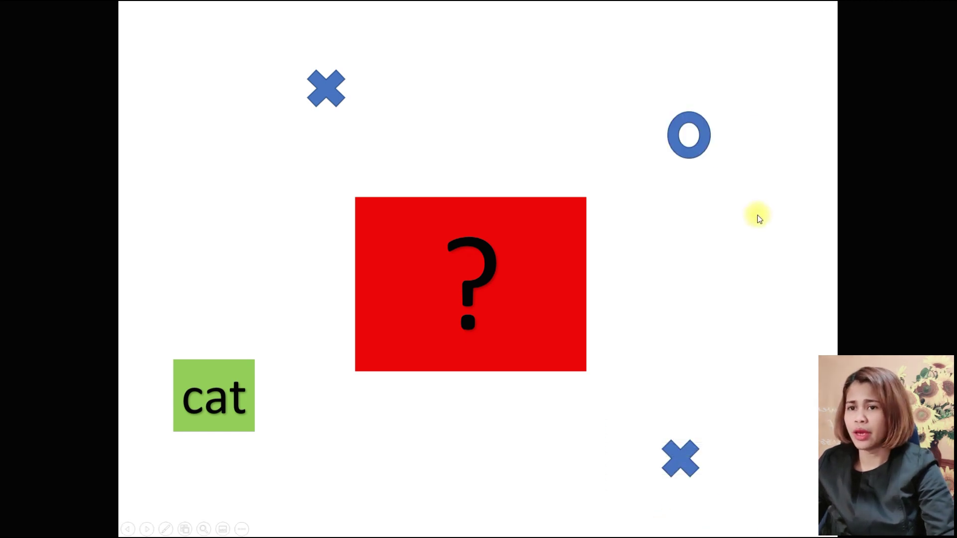
pyautogui.click(517, 226)
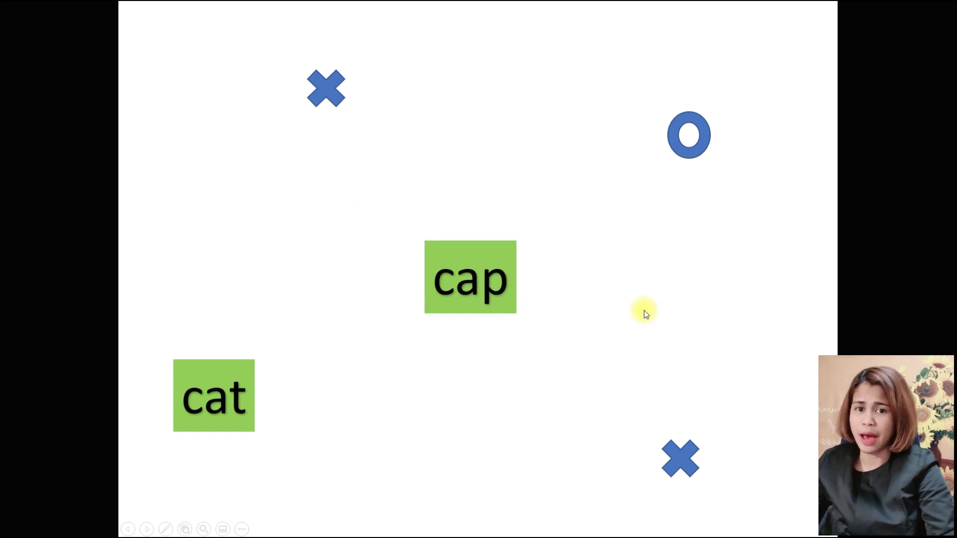
pyautogui.press('Escape')
# - Open slide 24 and shift the purple question box to check beneath it
pyautogui.click(37, 460)
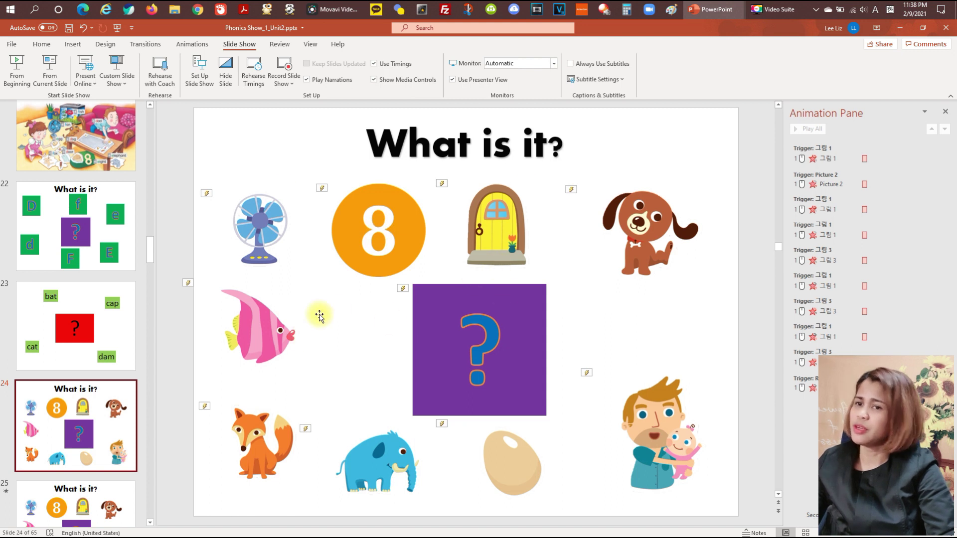
pyautogui.scroll(-3, 424, 269)
pyautogui.scroll(5, 436, 258)
pyautogui.scroll(-2, 499, 309)
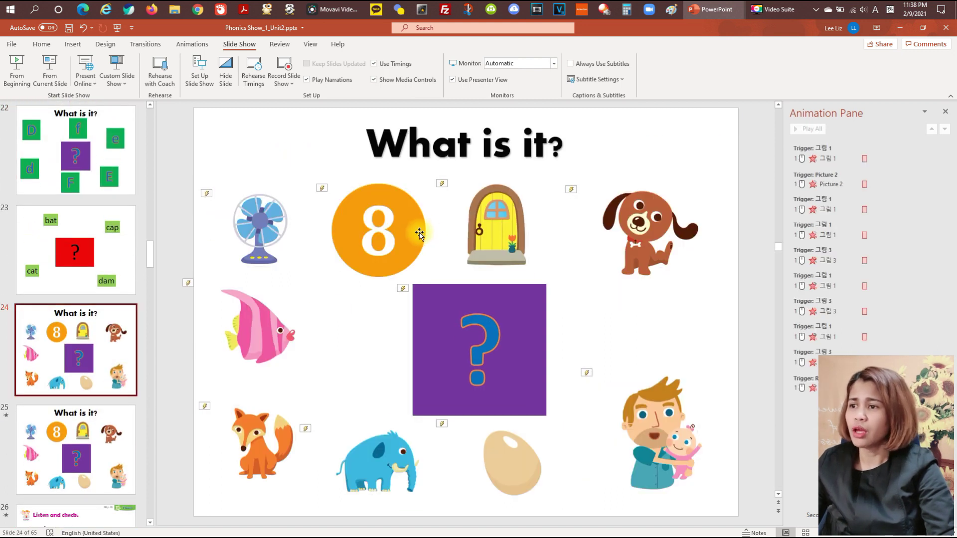
pyautogui.click(504, 339)
pyautogui.moveTo(449, 287); pyautogui.dragTo(477, 287)
# - Nudge the dog, door and 8 pictures aside to inspect the green O and red X marks beneath
pyautogui.click(495, 339)
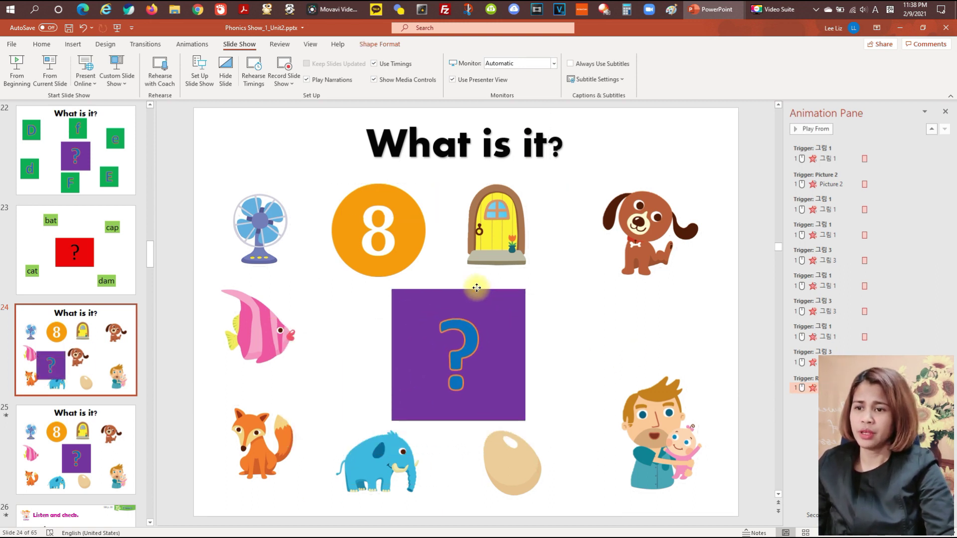
pyautogui.click(648, 214)
pyautogui.press('Down')
pyautogui.press('Down')
pyautogui.press('Down')
pyautogui.press('Down')
pyautogui.press('Down')
pyautogui.press('Down')
pyautogui.press('Down')
pyautogui.press('Down')
pyautogui.press('Down')
pyautogui.press('Down')
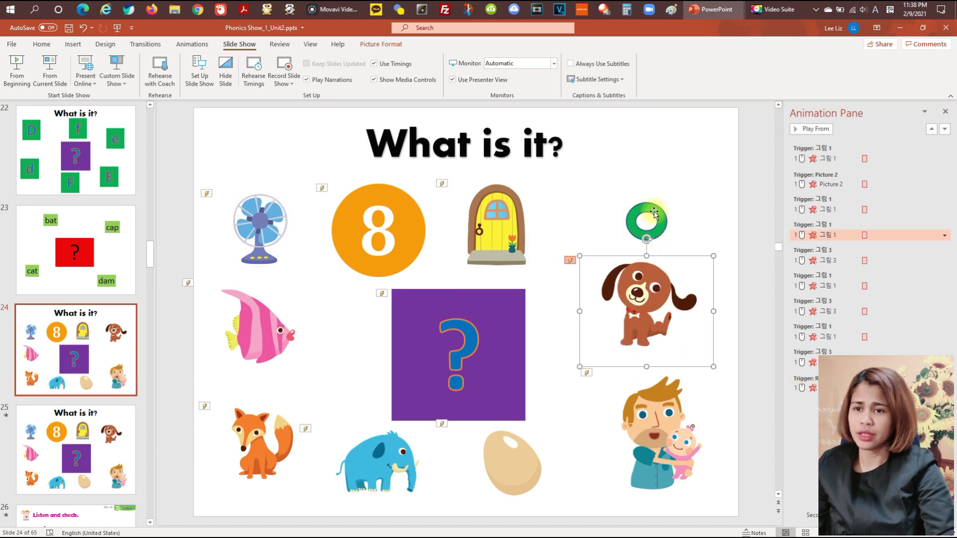
pyautogui.press('Up')
pyautogui.press('Up')
pyautogui.press('Up')
pyautogui.press('Up')
pyautogui.press('Up')
pyautogui.press('Up')
pyautogui.press('Up')
pyautogui.press('Up')
pyautogui.press('Up')
pyautogui.press('Up')
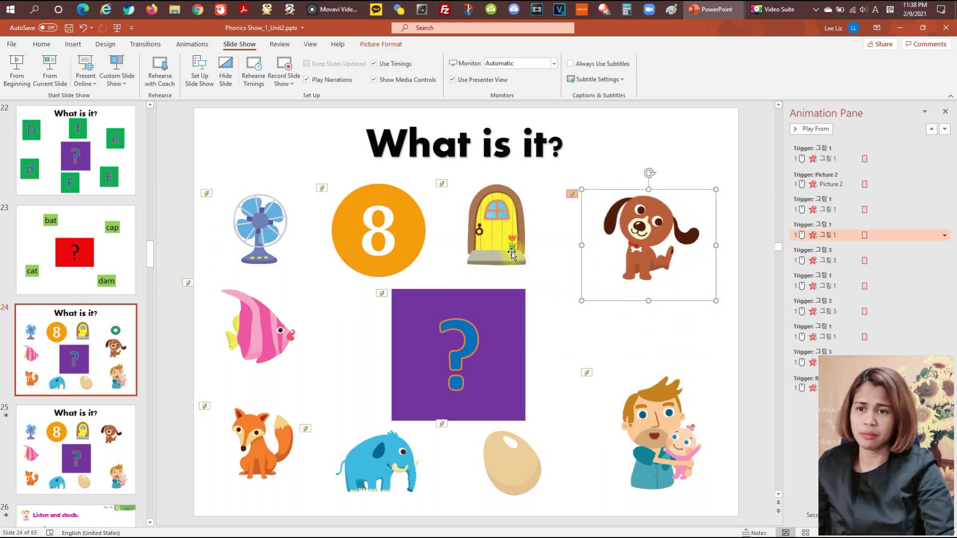
pyautogui.moveTo(512, 249)
pyautogui.mouseDown()
pyautogui.moveTo(567, 249)
pyautogui.moveTo(514, 249)
pyautogui.mouseUp()
pyautogui.moveTo(370, 237)
pyautogui.mouseDown()
pyautogui.moveTo(424, 252)
pyautogui.moveTo(366, 243)
pyautogui.mouseUp()
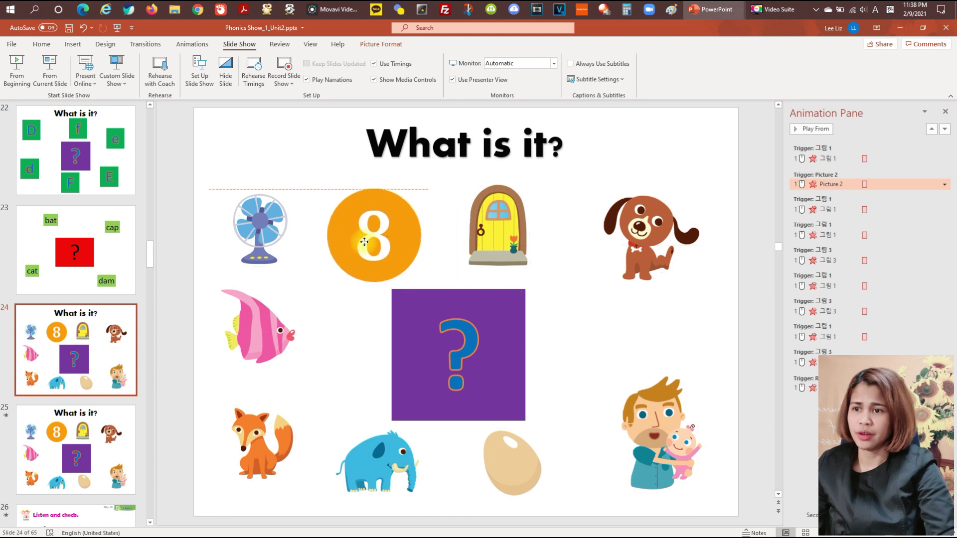
pyautogui.click(511, 344)
pyautogui.click(235, 329)
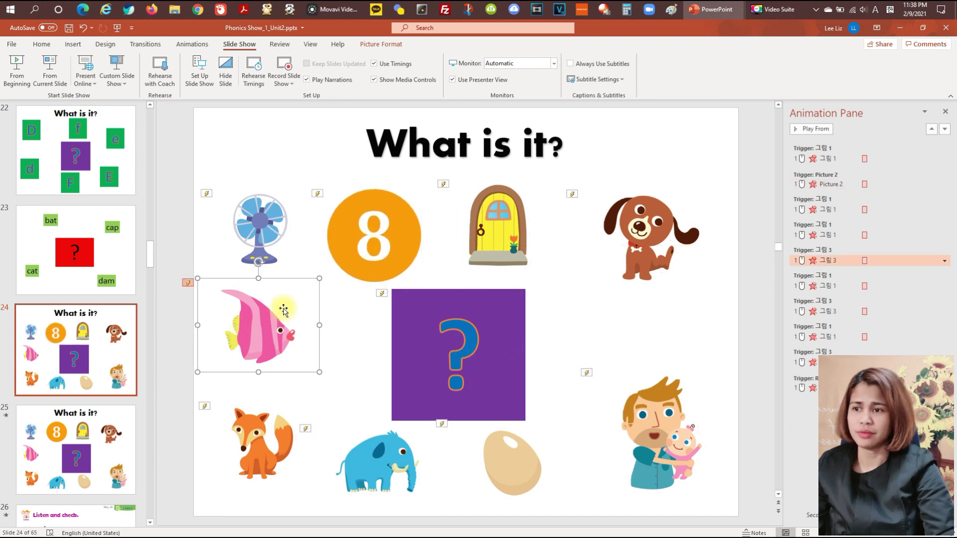
pyautogui.click(271, 199)
pyautogui.click(241, 150)
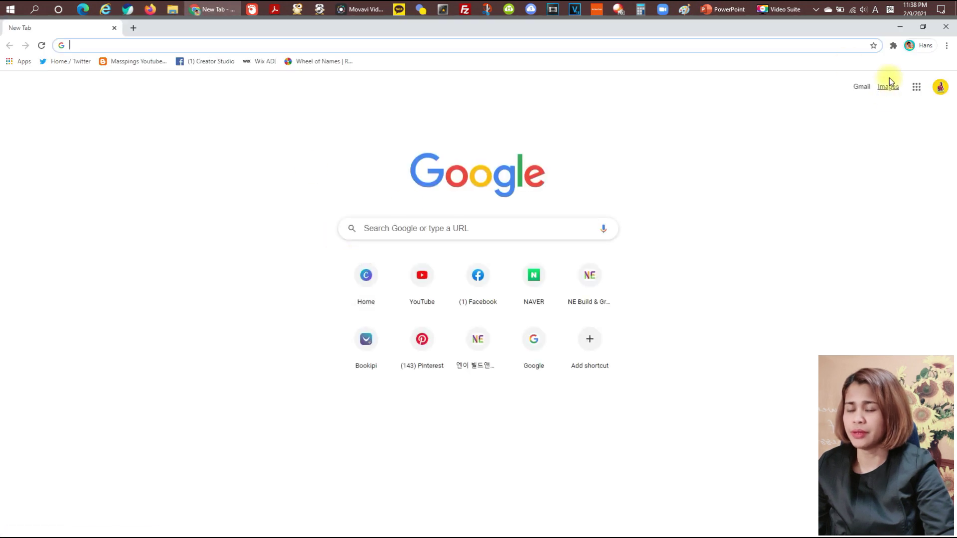
# - Search Google Images for 'fan clipart'
pyautogui.click(889, 84)
pyautogui.click(382, 222)
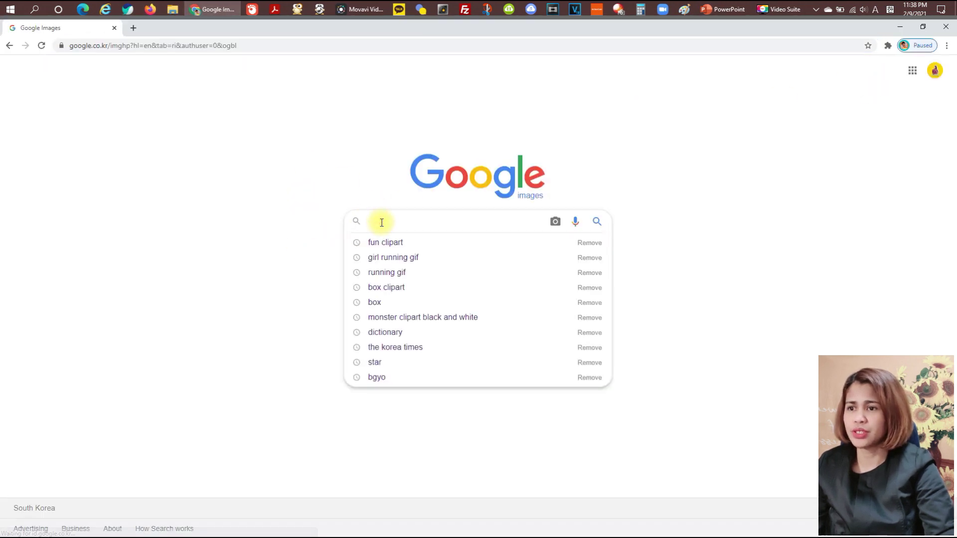
pyautogui.write('fan')
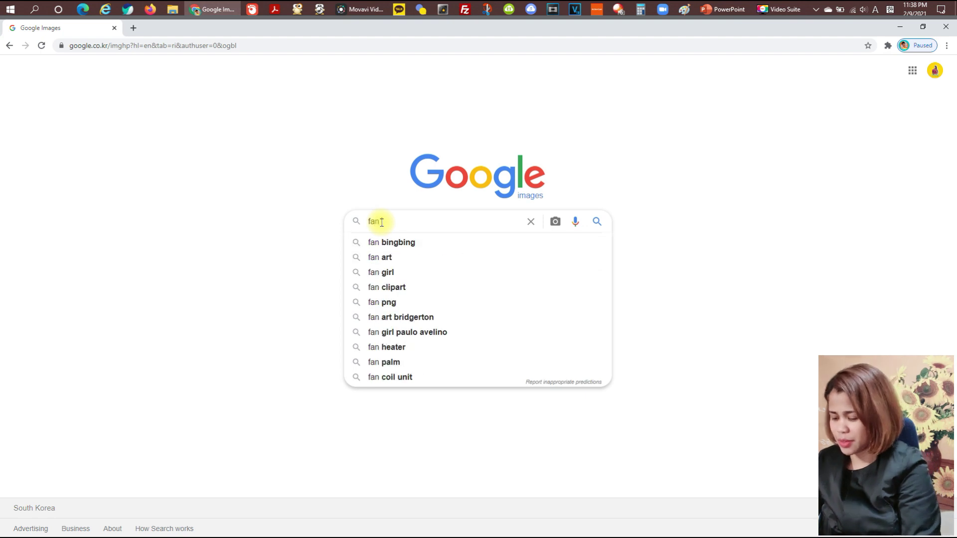
pyautogui.write(' clipart')
pyautogui.press('Return')
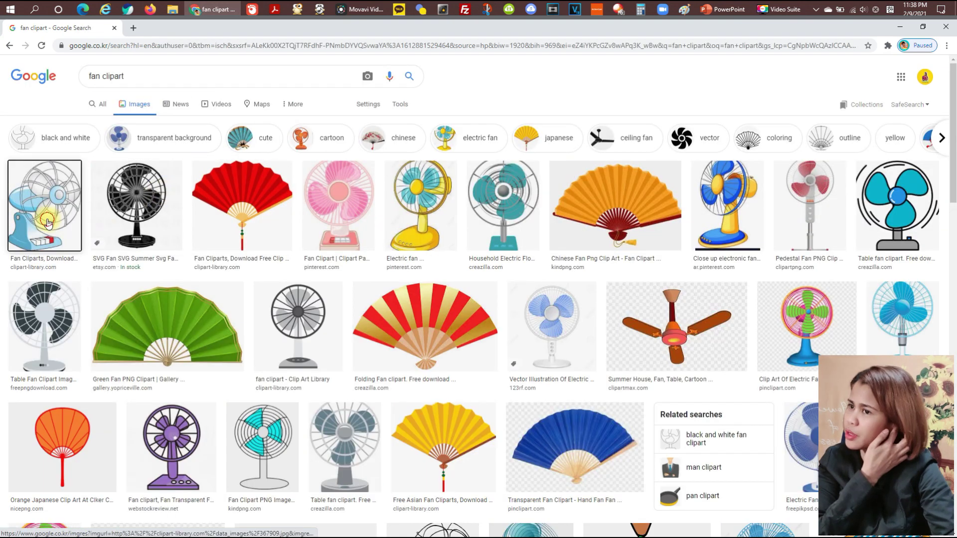
# - Copy the first blue line-drawn fan clipart image
pyautogui.click(45, 209)
pyautogui.rightClick(770, 175)
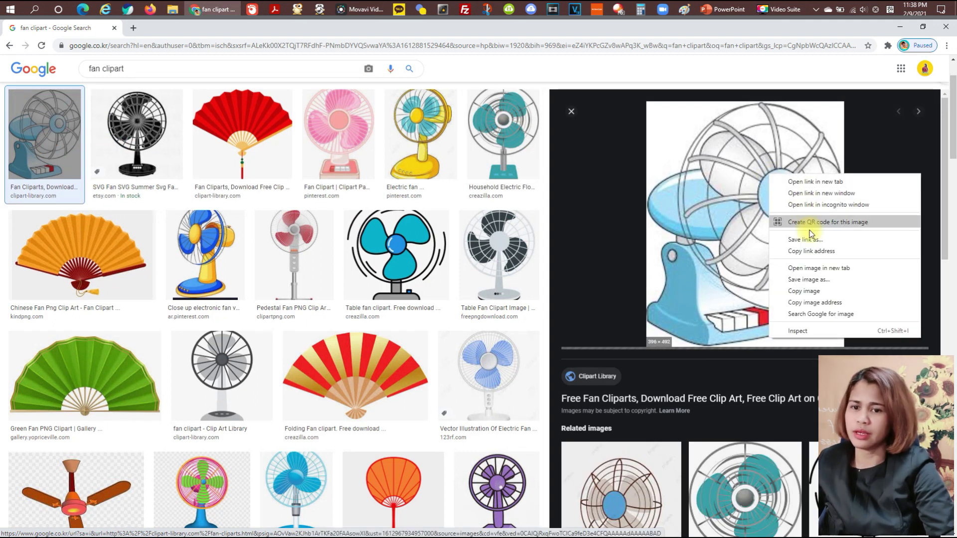
pyautogui.click(809, 292)
# - Paste the copied fan onto slide 24 as a picture
pyautogui.moveTo(728, 9)
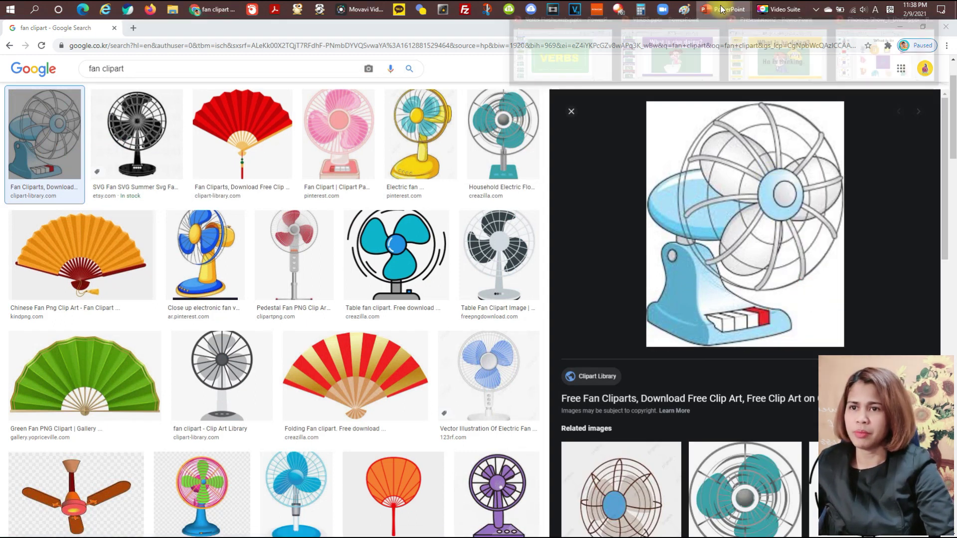
pyautogui.click(885, 62)
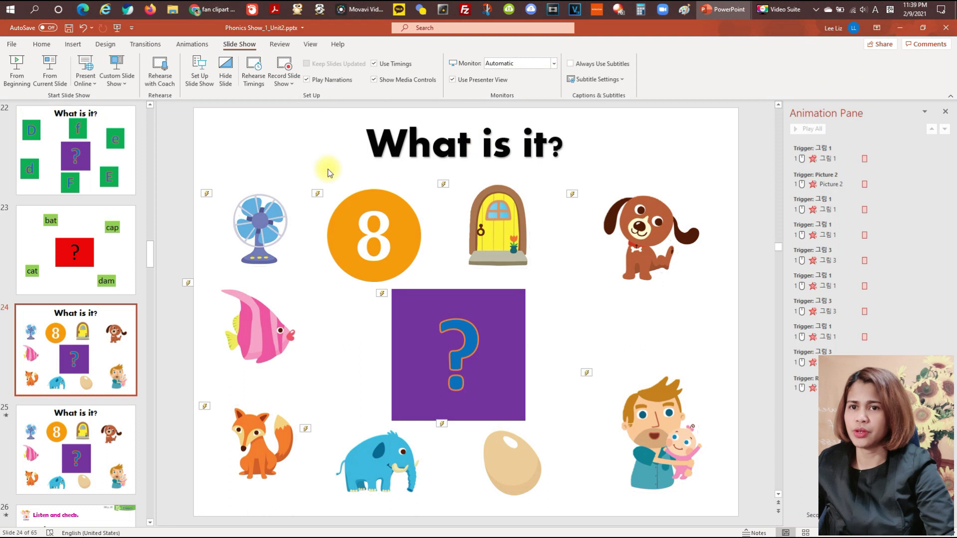
pyautogui.rightClick(256, 142)
pyautogui.click(312, 163)
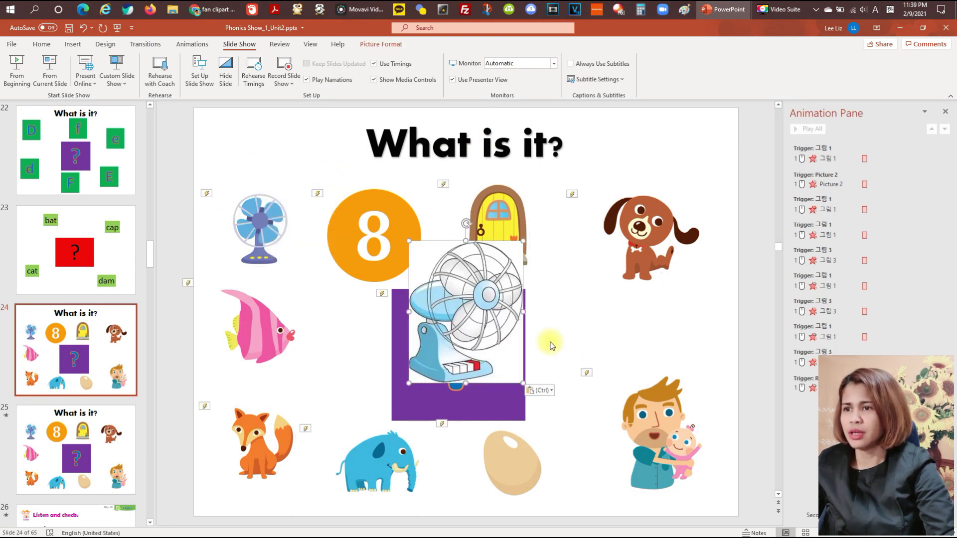
# - Delete the small blue fan, then move and shrink the new fan into its top-left spot
pyautogui.moveTo(478, 329); pyautogui.dragTo(355, 250)
pyautogui.click(270, 237)
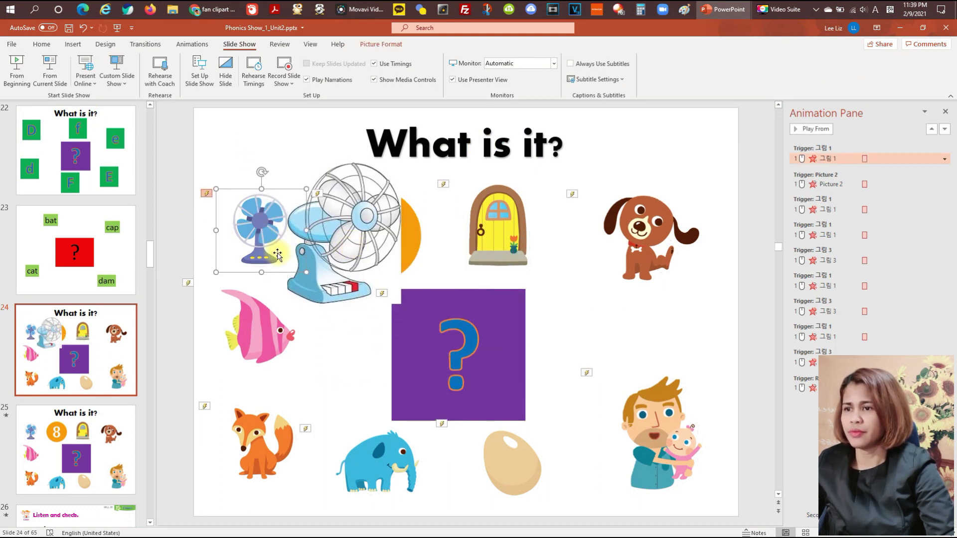
pyautogui.press('Delete')
pyautogui.moveTo(295, 261); pyautogui.dragTo(217, 238)
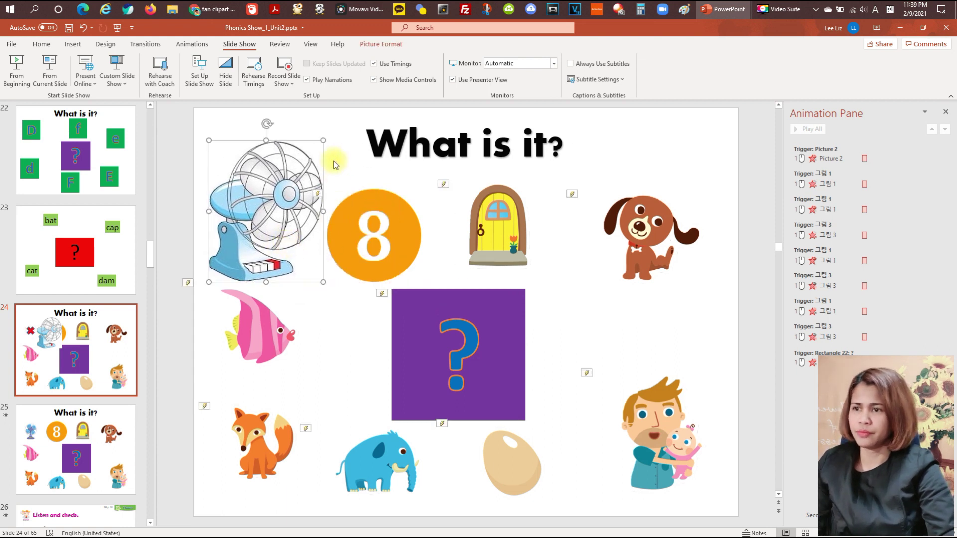
pyautogui.moveTo(323, 141); pyautogui.dragTo(292, 180)
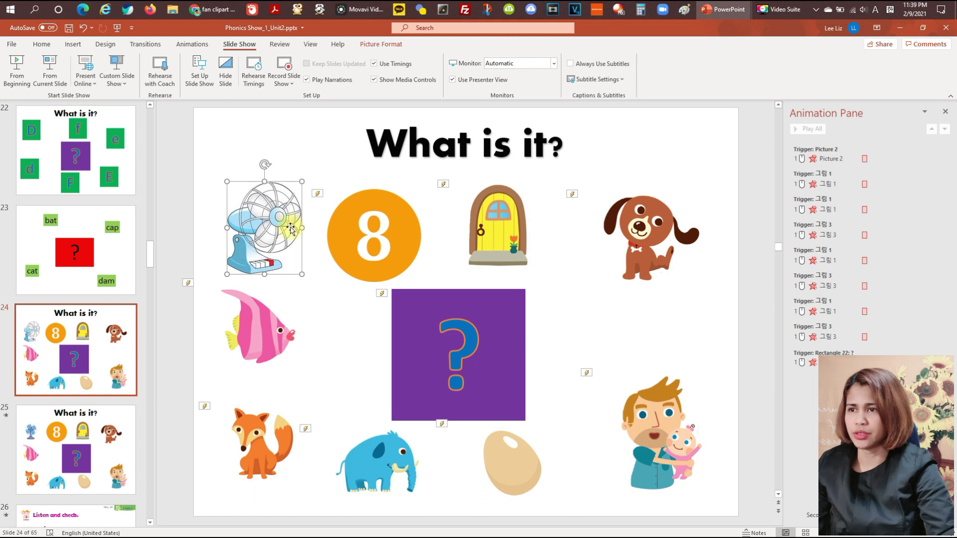
# - Apply the Random Bars exit effect to the new fan picture
pyautogui.click(193, 44)
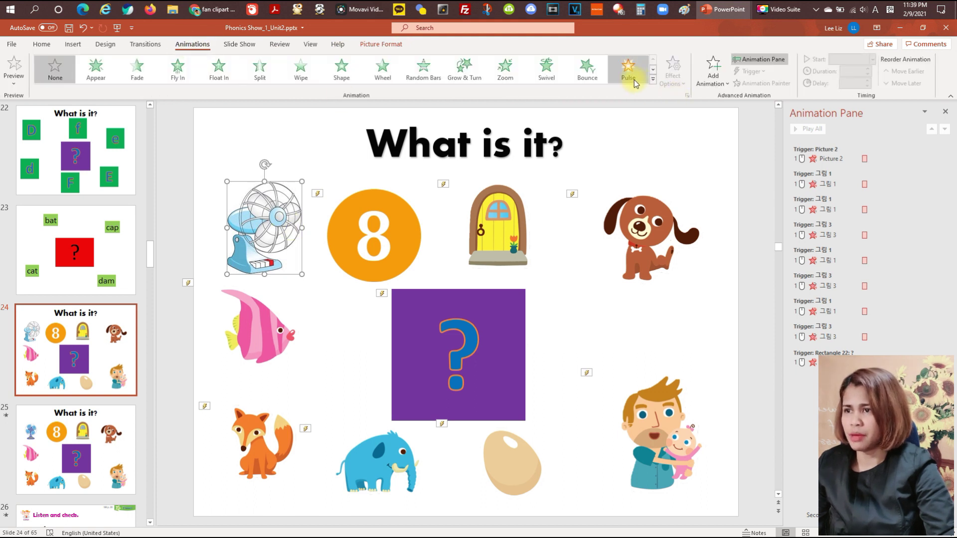
pyautogui.click(653, 79)
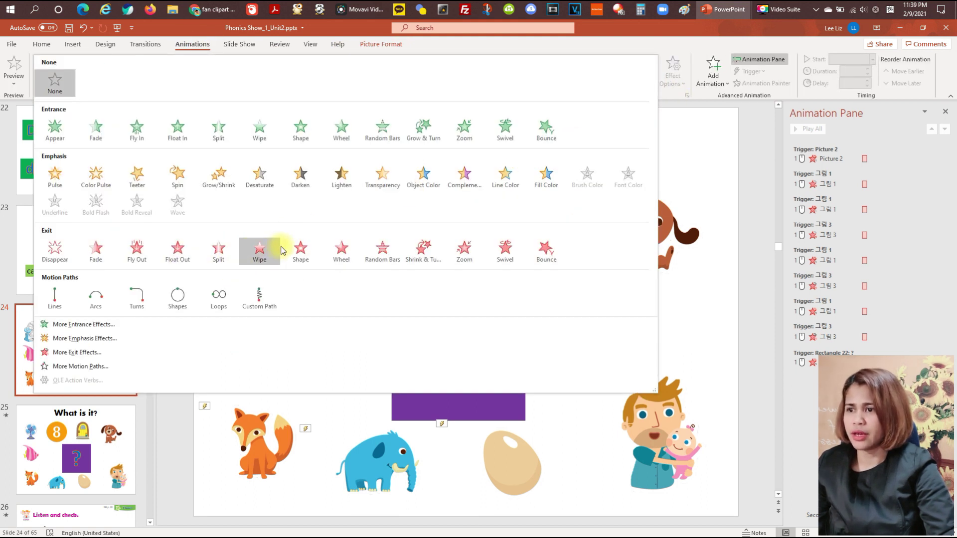
pyautogui.click(380, 255)
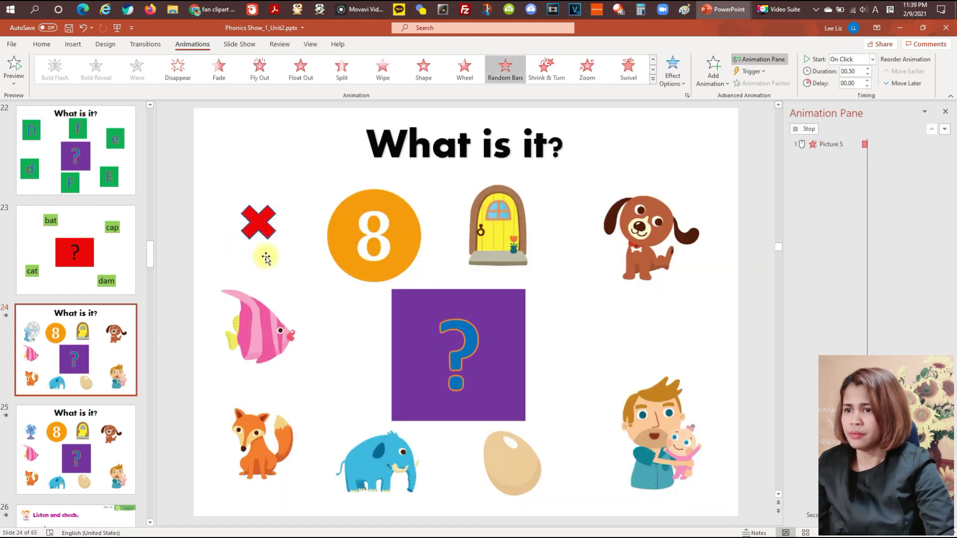
# - Set the fan's exit to trigger on click of Picture 2
pyautogui.click(750, 71)
pyautogui.moveTo(763, 85)
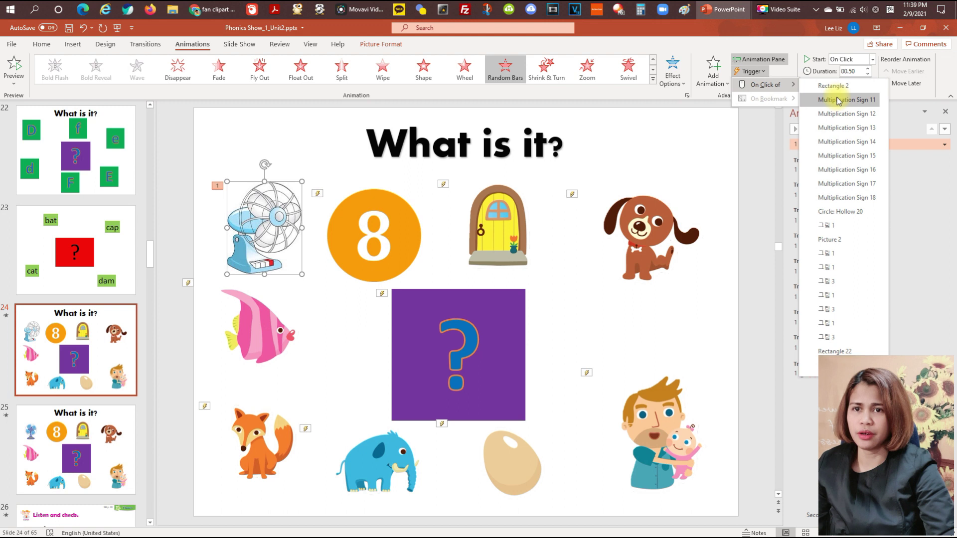
pyautogui.click(690, 145)
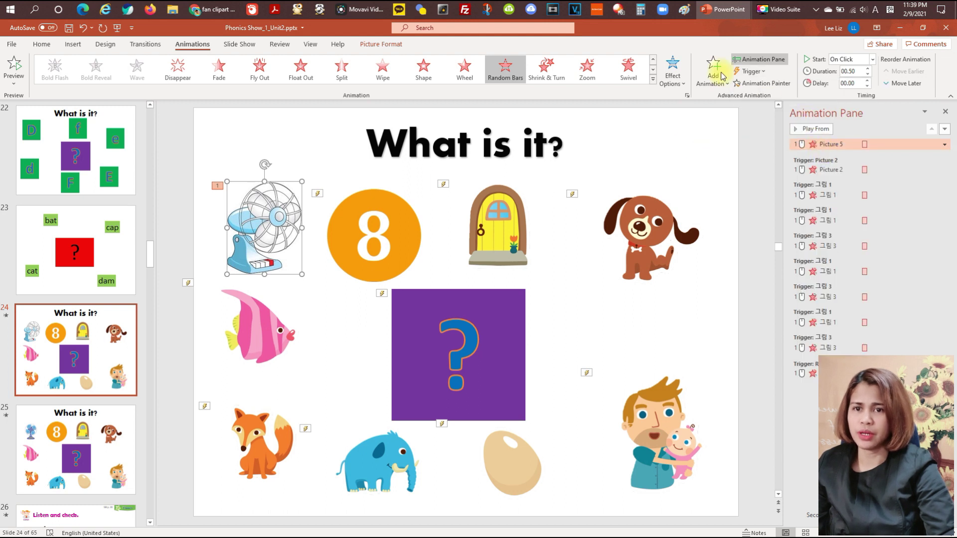
pyautogui.click(753, 71)
pyautogui.moveTo(785, 85)
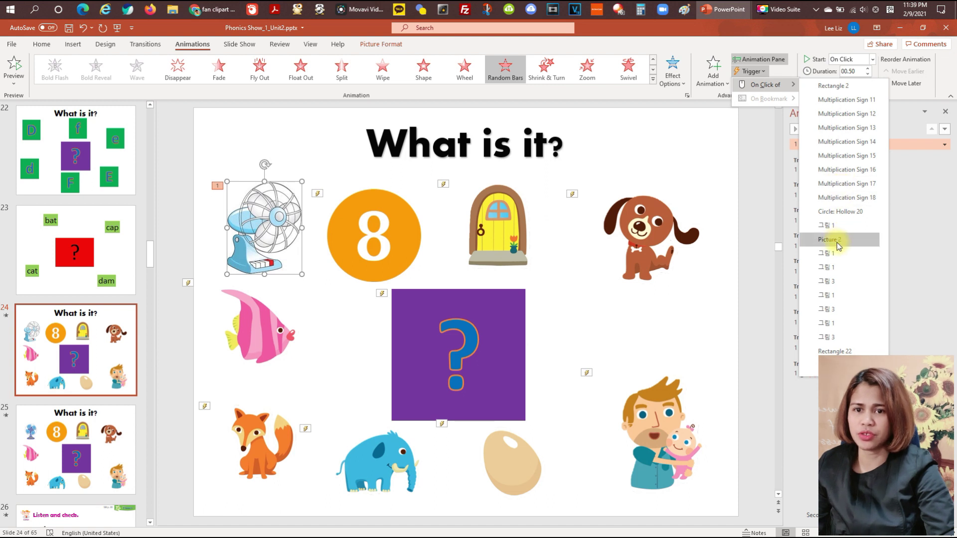
pyautogui.click(808, 365)
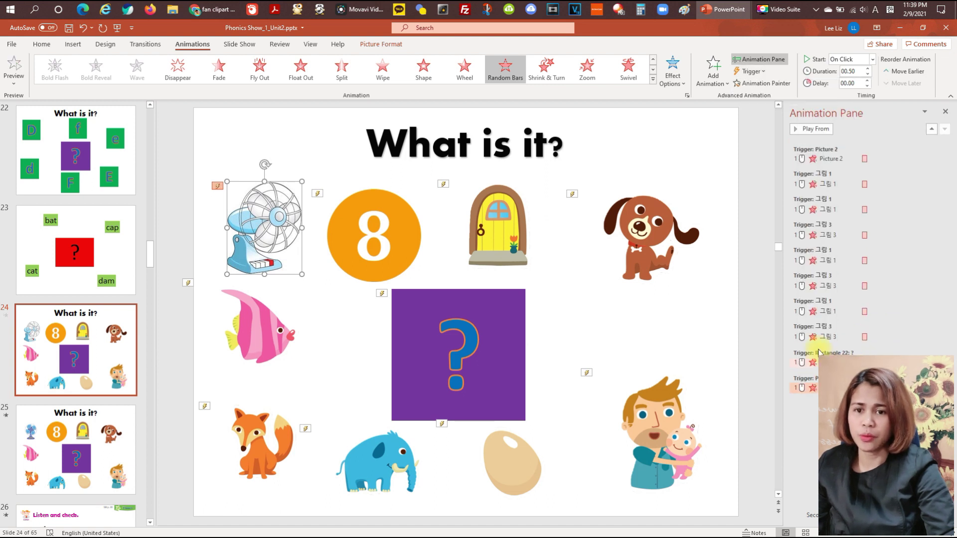
pyautogui.click(295, 138)
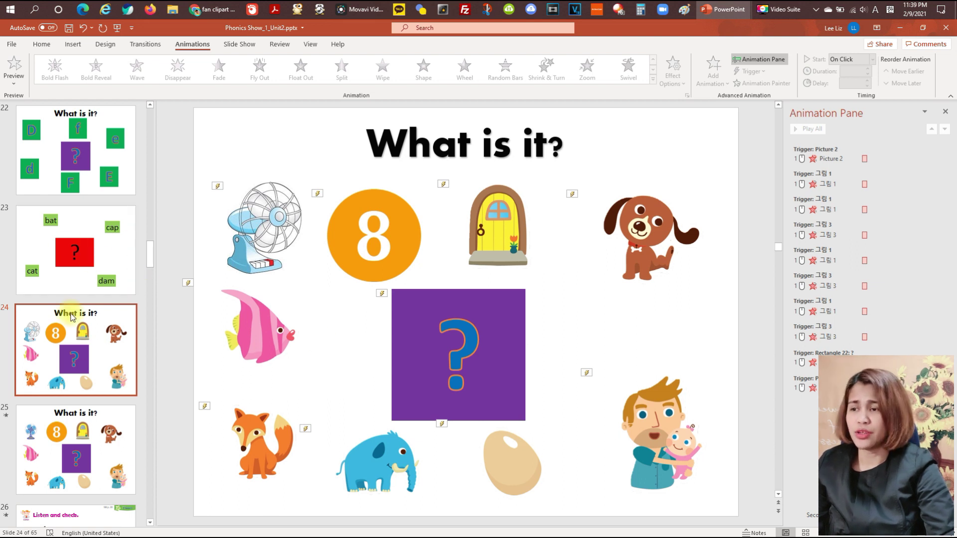
# - Duplicate slide 25 as slide 26
pyautogui.click(71, 471)
pyautogui.moveTo(72, 471); pyautogui.dragTo(98, 298)
pyautogui.click(97, 299)
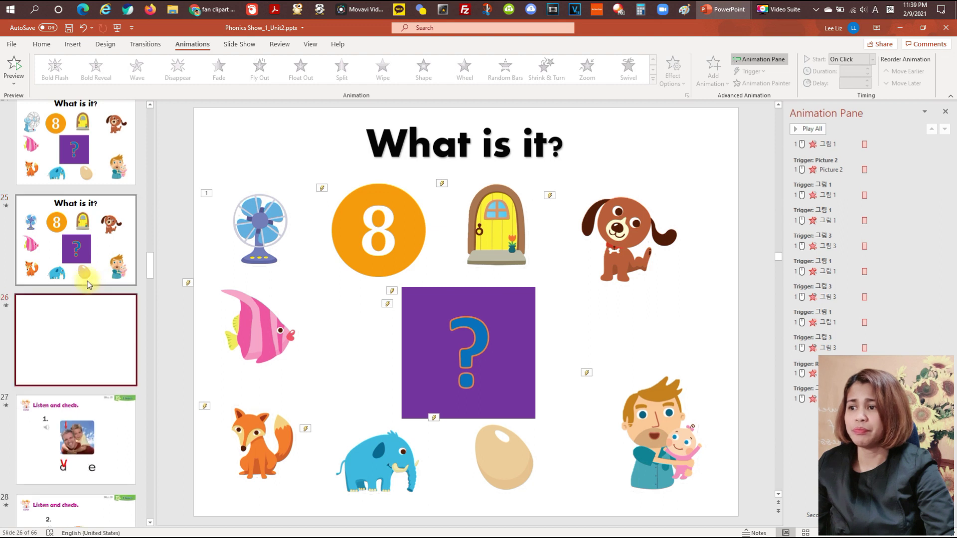
# - Move the purple box aside, delete the hidden egg and copy the father-and-baby picture
pyautogui.click(441, 337)
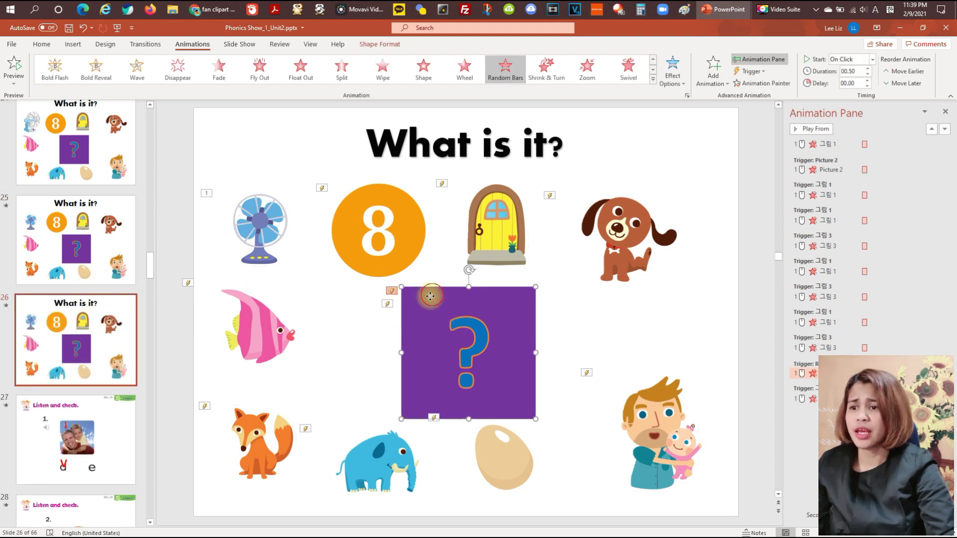
pyautogui.moveTo(441, 337); pyautogui.dragTo(344, 358)
pyautogui.moveTo(471, 351); pyautogui.dragTo(564, 338)
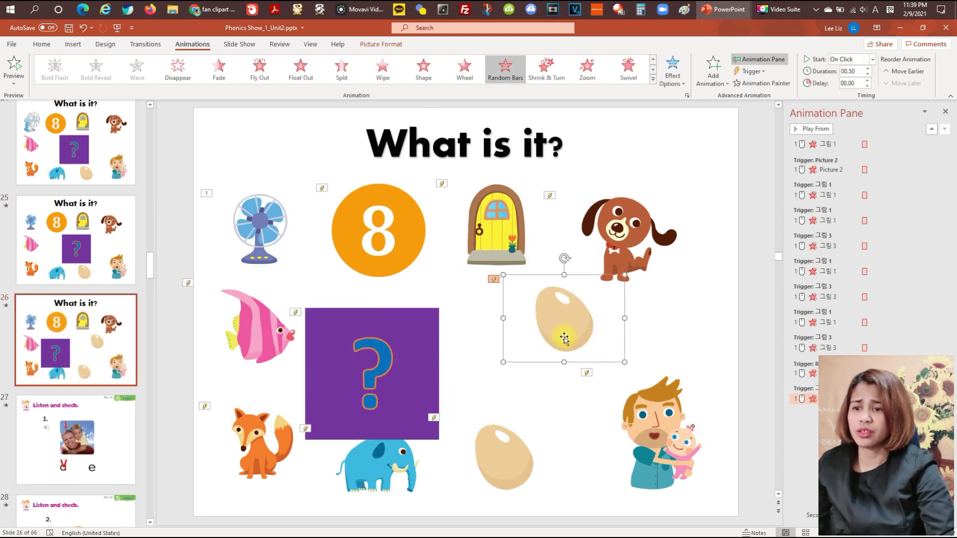
pyautogui.press('Delete')
pyautogui.moveTo(722, 441); pyautogui.dragTo(573, 363)
pyautogui.click(557, 385)
# - Place the father-and-baby copy under the purple box and check the red X under the other man
pyautogui.moveTo(394, 374); pyautogui.dragTo(438, 358)
pyautogui.moveTo(522, 357); pyautogui.dragTo(445, 350)
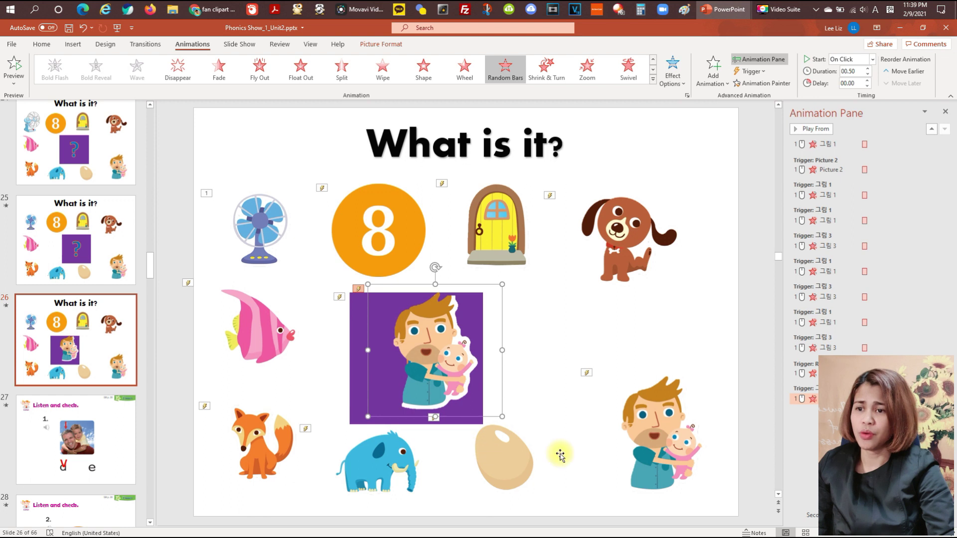
pyautogui.moveTo(647, 455); pyautogui.dragTo(578, 375)
pyautogui.click(666, 451)
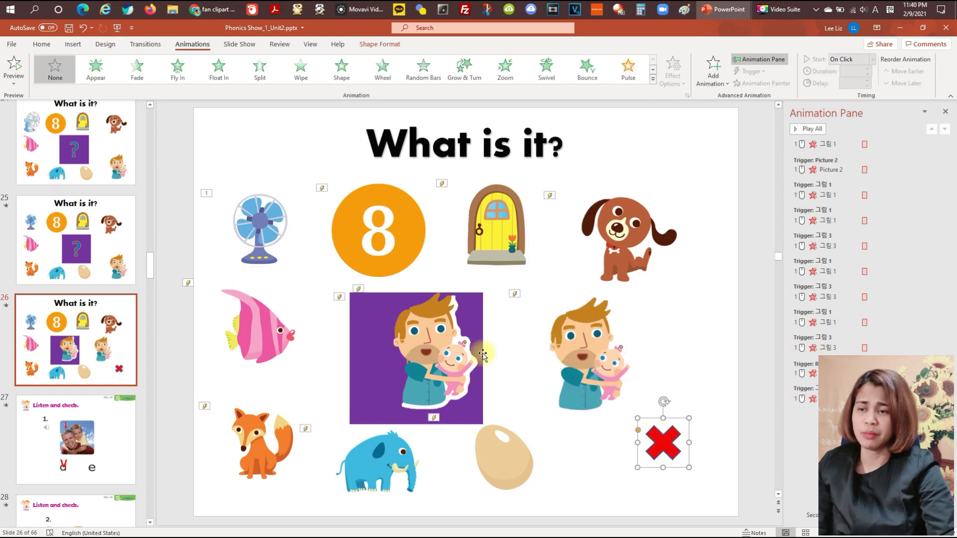
pyautogui.moveTo(573, 349); pyautogui.dragTo(650, 418)
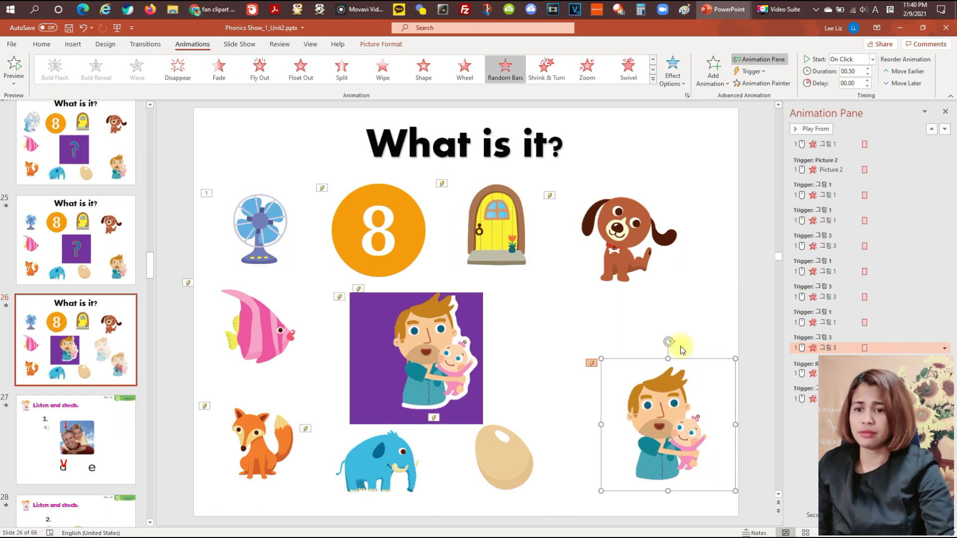
pyautogui.click(534, 329)
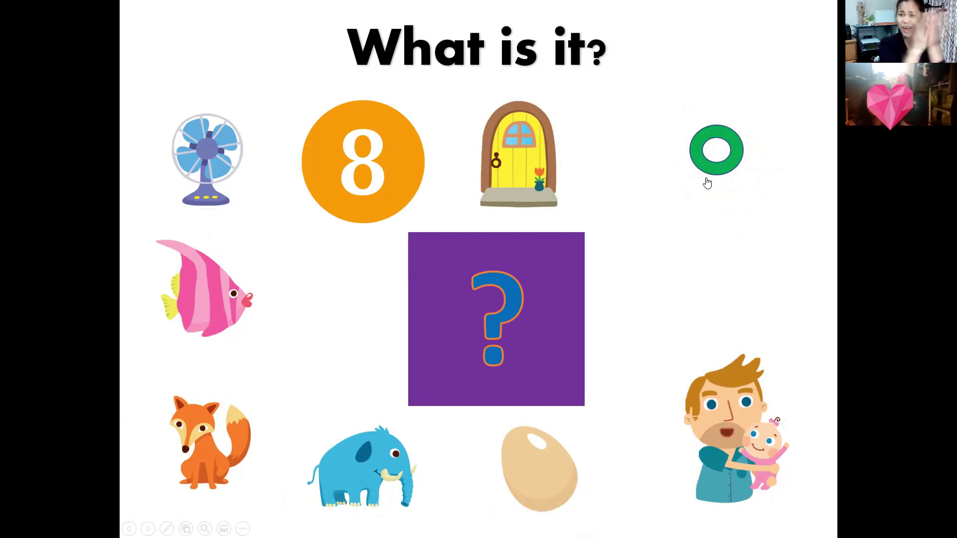
# - Advance the slide show to the next 'What is it?' slide
pyautogui.click(425, 344)
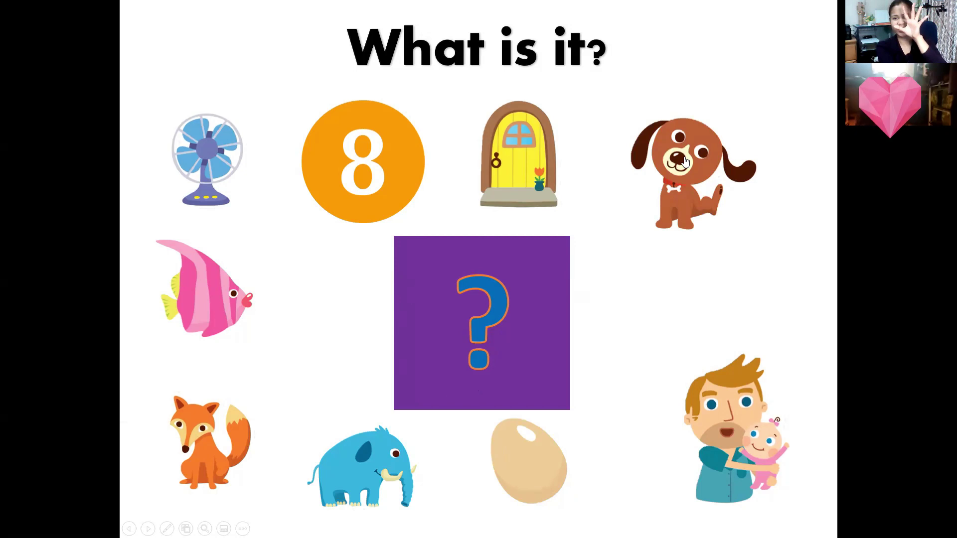
# - Click the dog, father-and-baby and egg pictures, then the ? box to reveal the egg
pyautogui.click(685, 160)
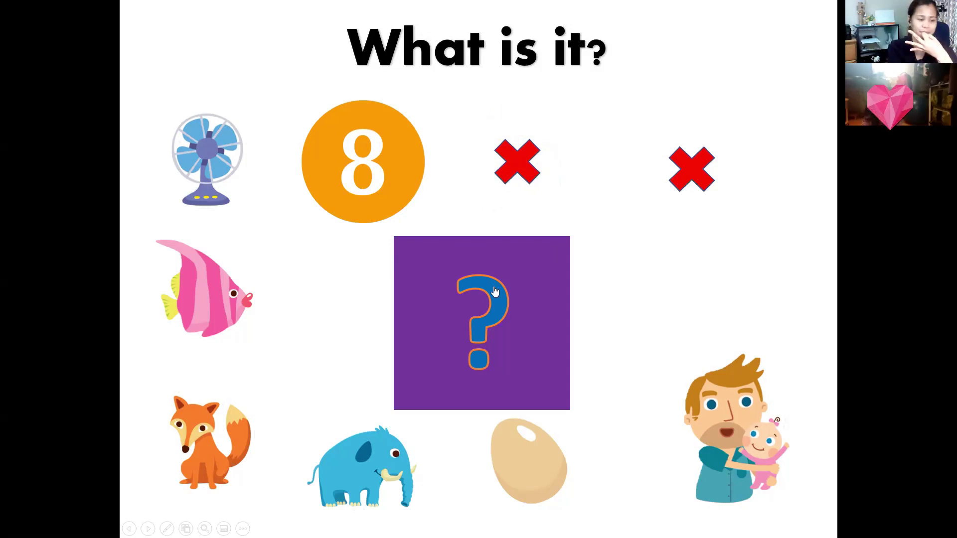
pyautogui.click(722, 428)
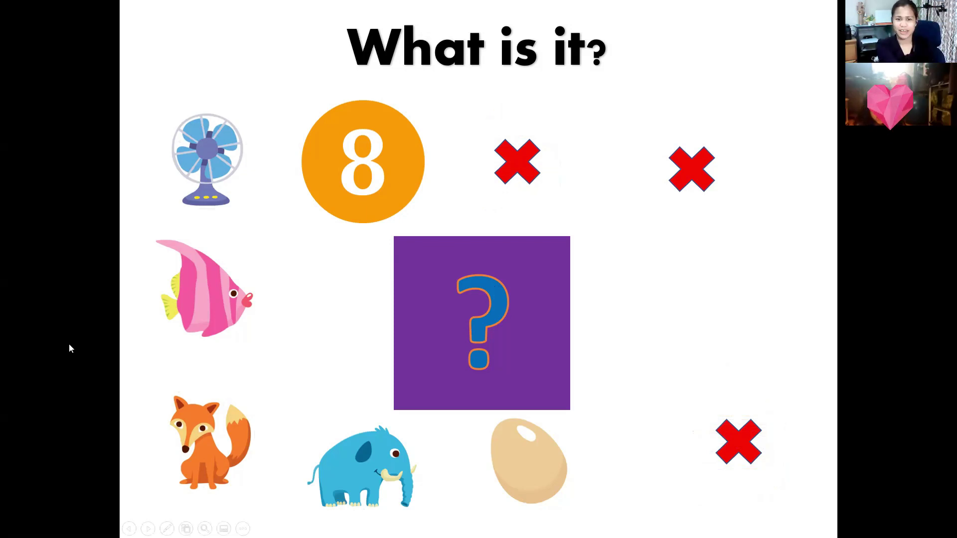
pyautogui.click(541, 470)
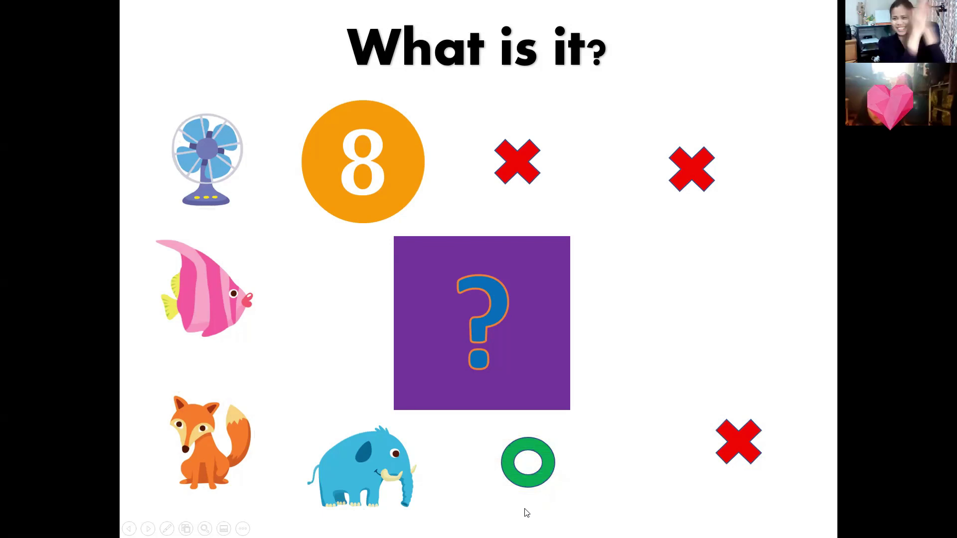
pyautogui.click(454, 307)
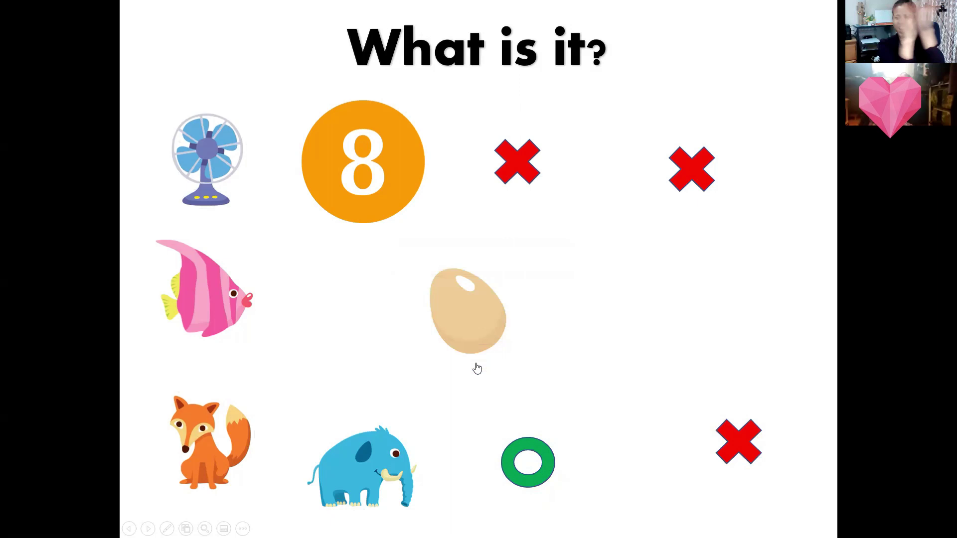